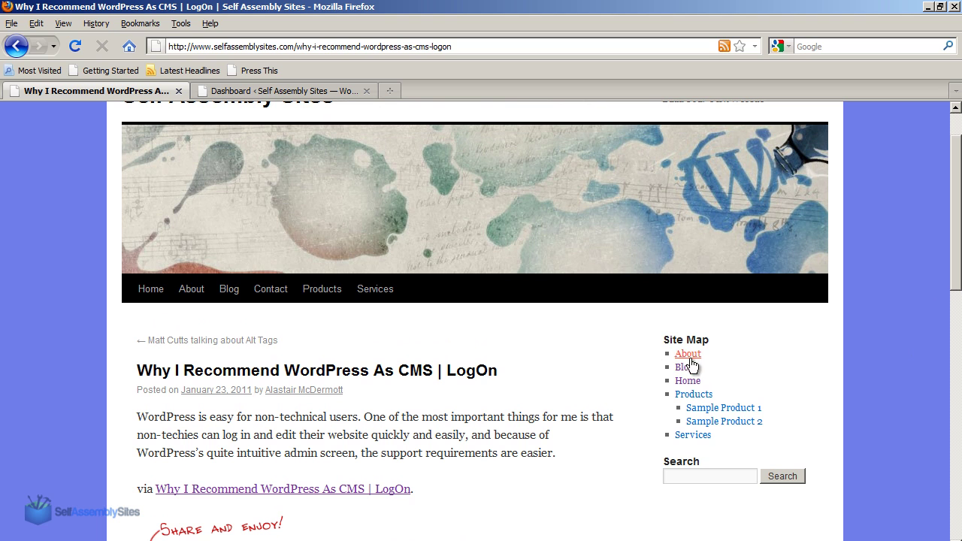
Look over the published post, return to its top, then switch to the admin Dashboard tab.
left_click_drag(953, 236, 943, 435)
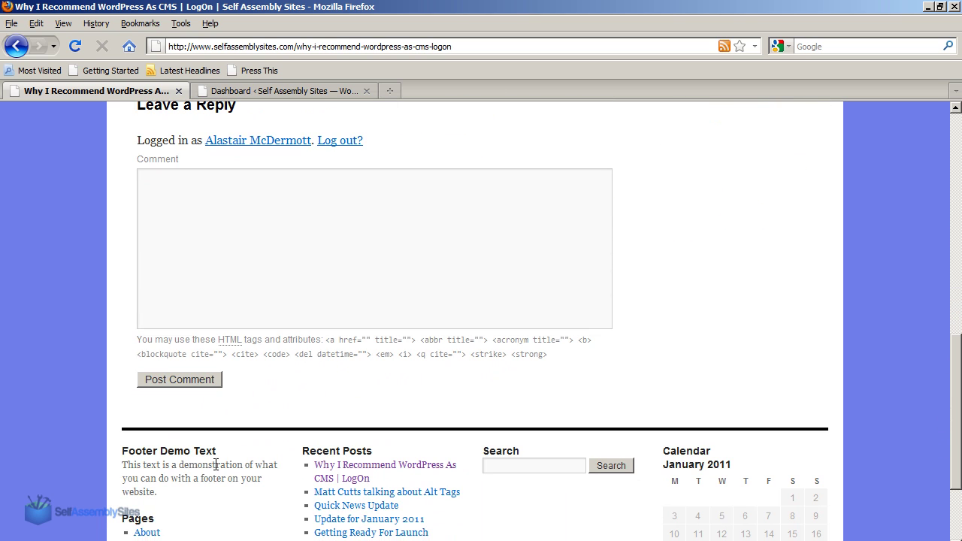
left_click(956, 141)
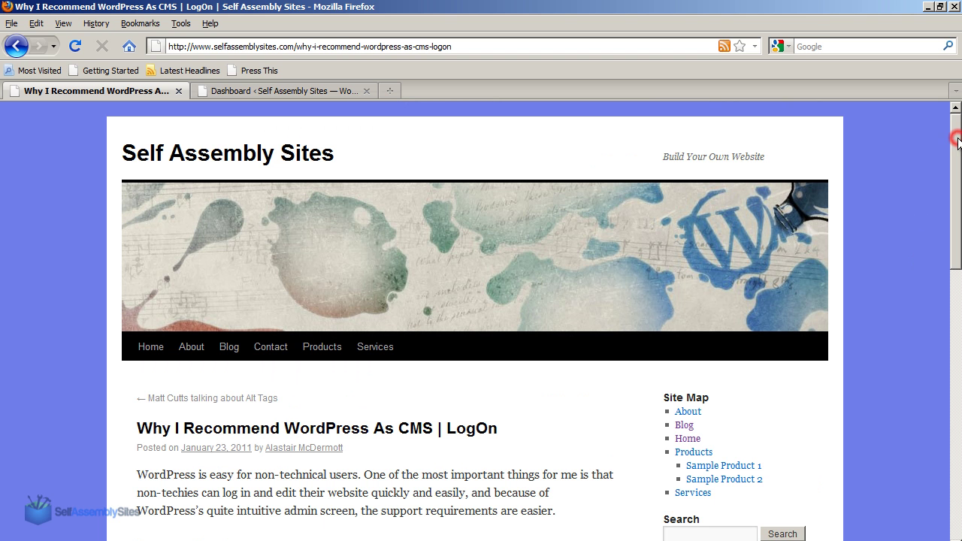
left_click(222, 94)
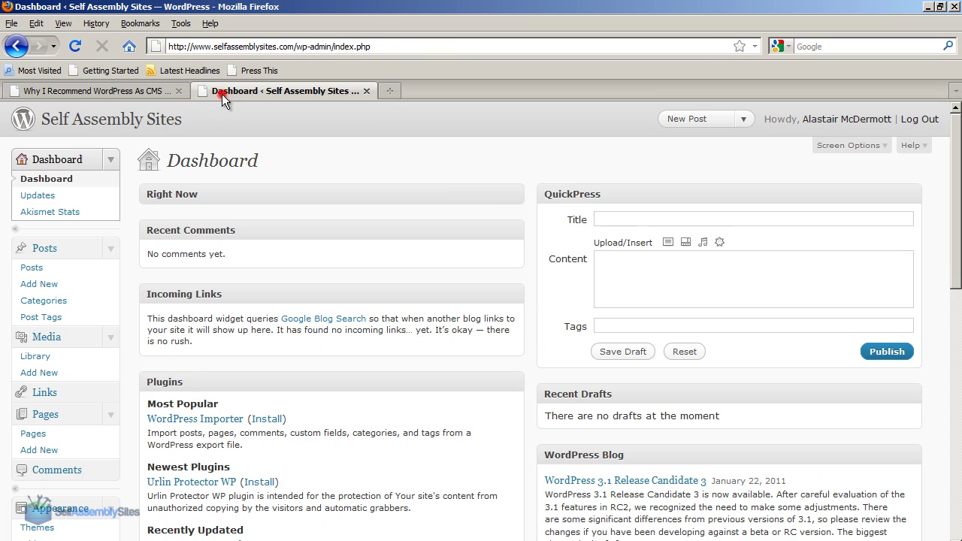
Search Plugins > Add New for 'twitter', bringing up Twitter Goodies 6.5.0 first.
scroll(108, 369, "down", 5)
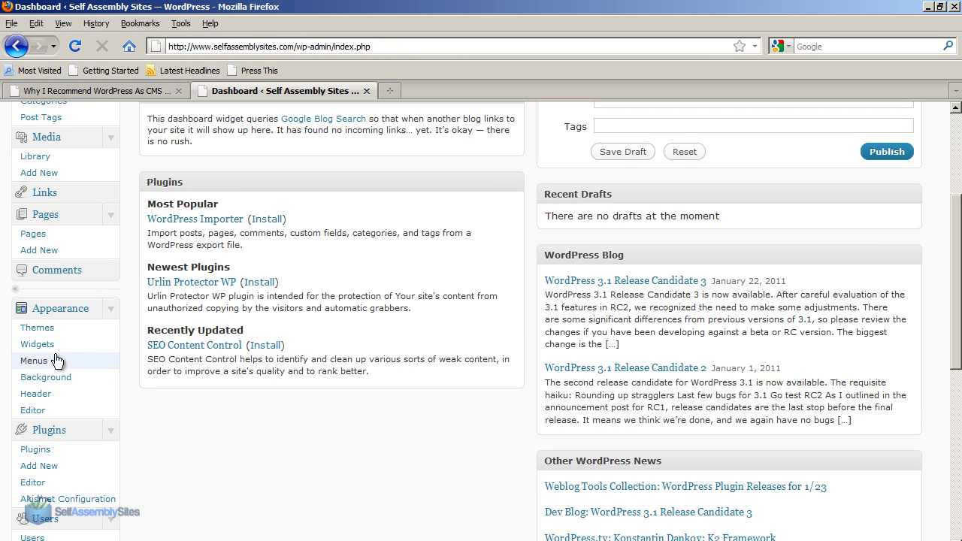
left_click(34, 467)
left_click(201, 308)
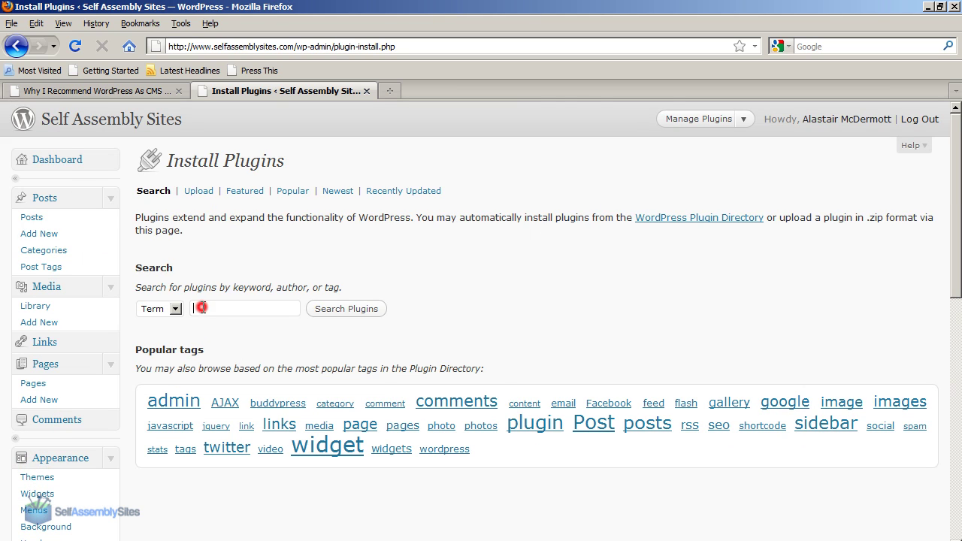
type("twitter")
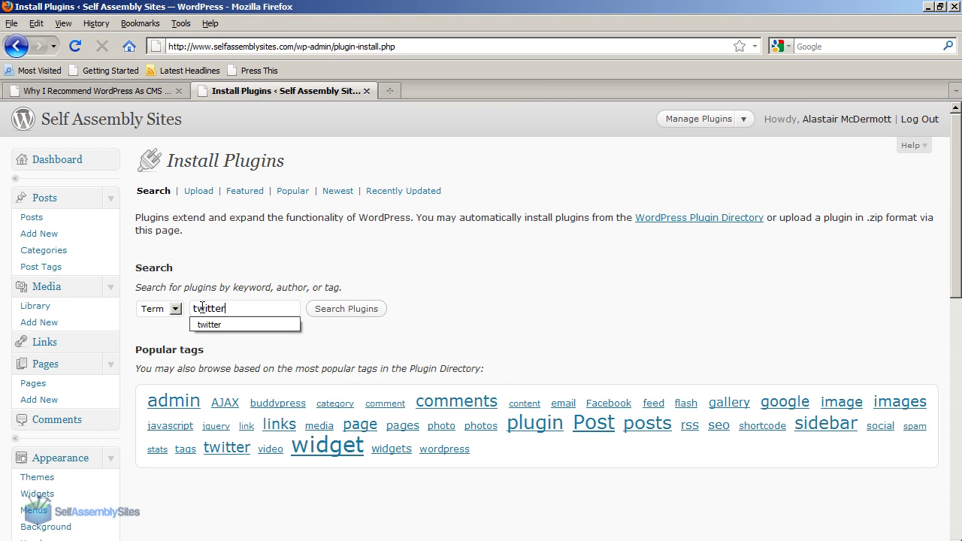
left_click(339, 308)
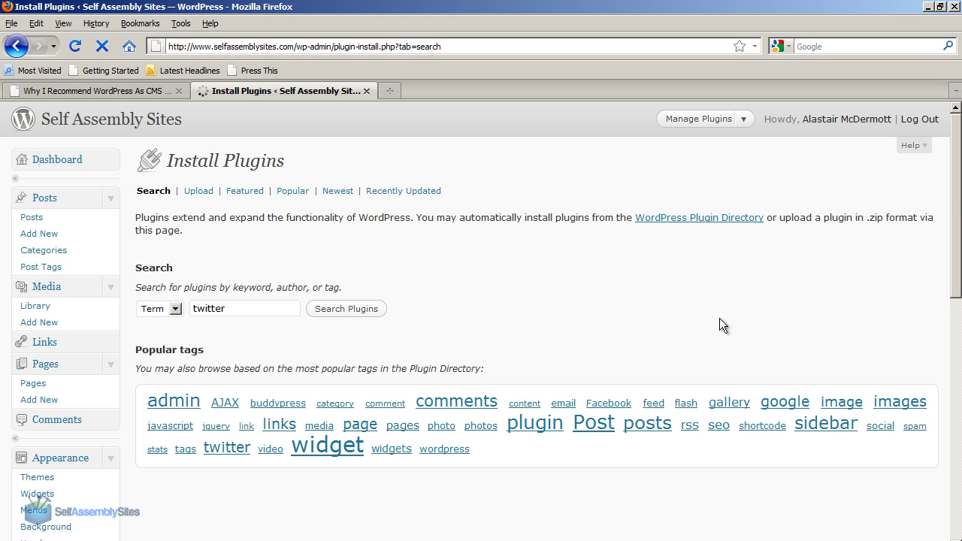
mouse_move(958, 145)
left_mouse_down()
mouse_move(959, 271)
mouse_move(958, 145)
left_mouse_up()
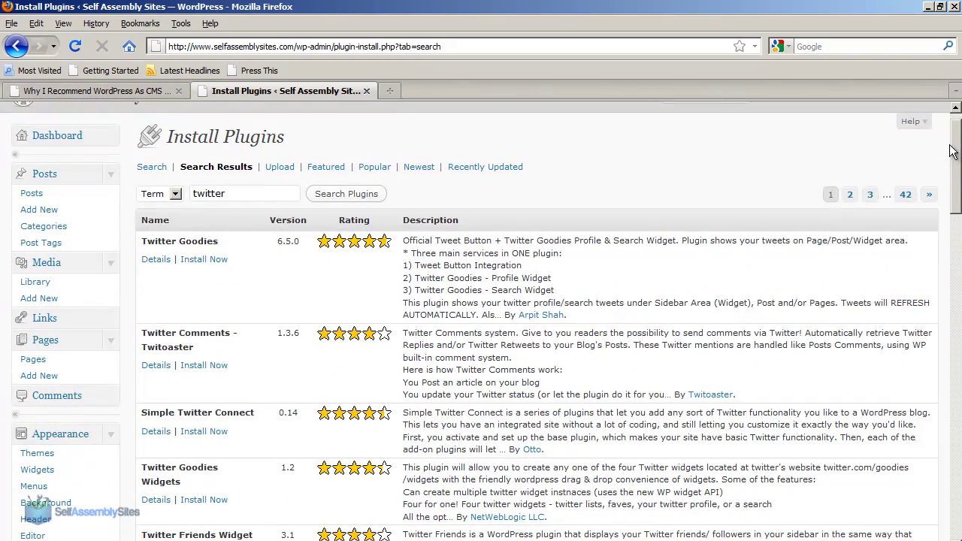
Install and activate Twitter Goodies 6.5.0, then go to its settings page.
left_click(211, 266)
left_click(460, 311)
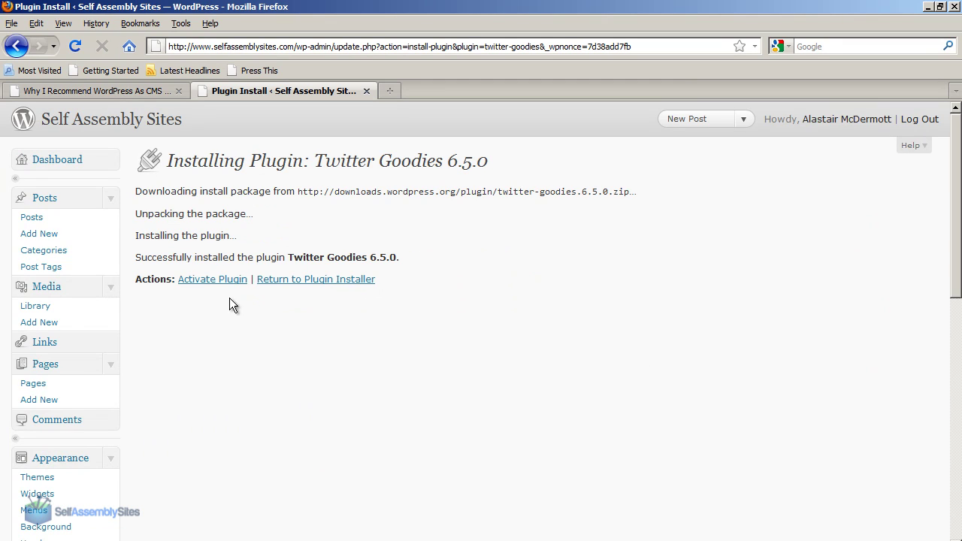
left_click(206, 284)
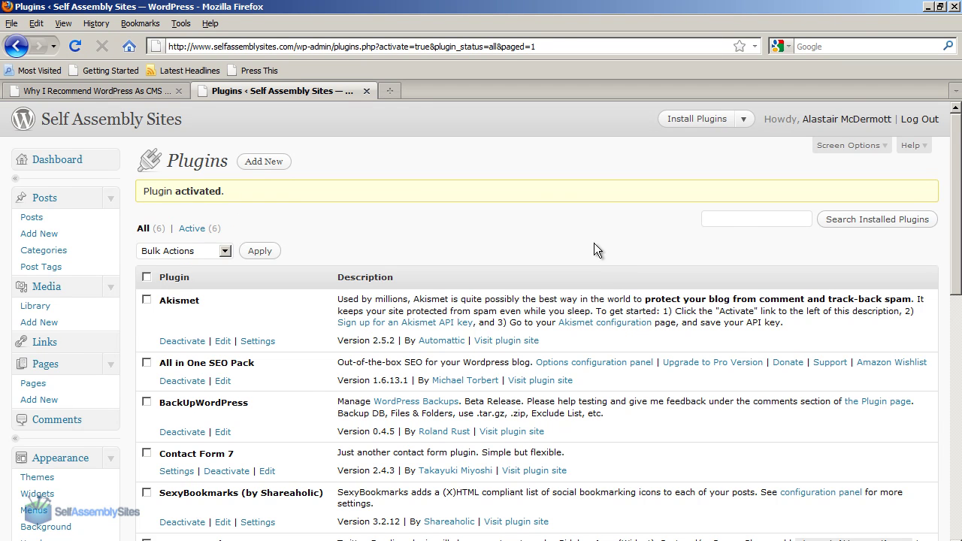
scroll(421, 225, "down", 7)
scroll(410, 241, "down", 3)
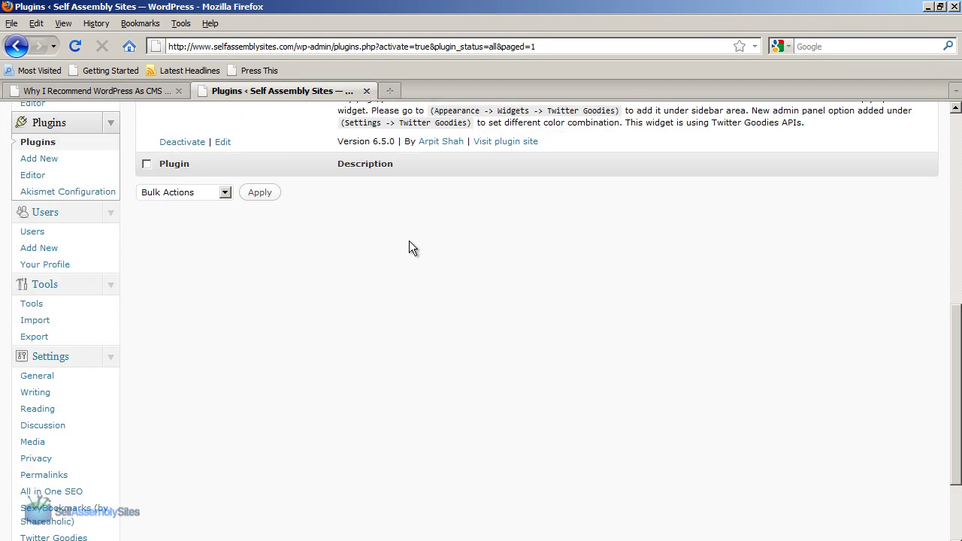
scroll(128, 314, "down", 3)
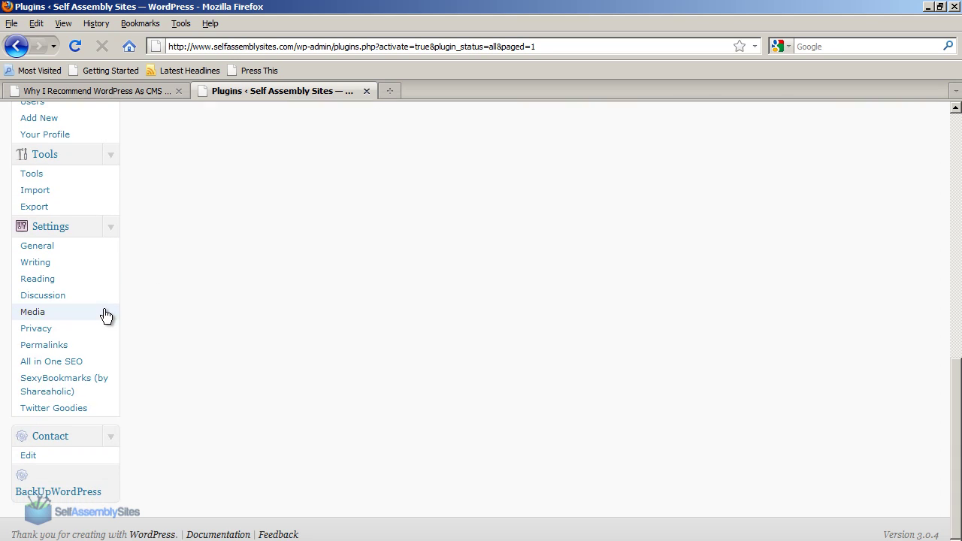
left_click(54, 409)
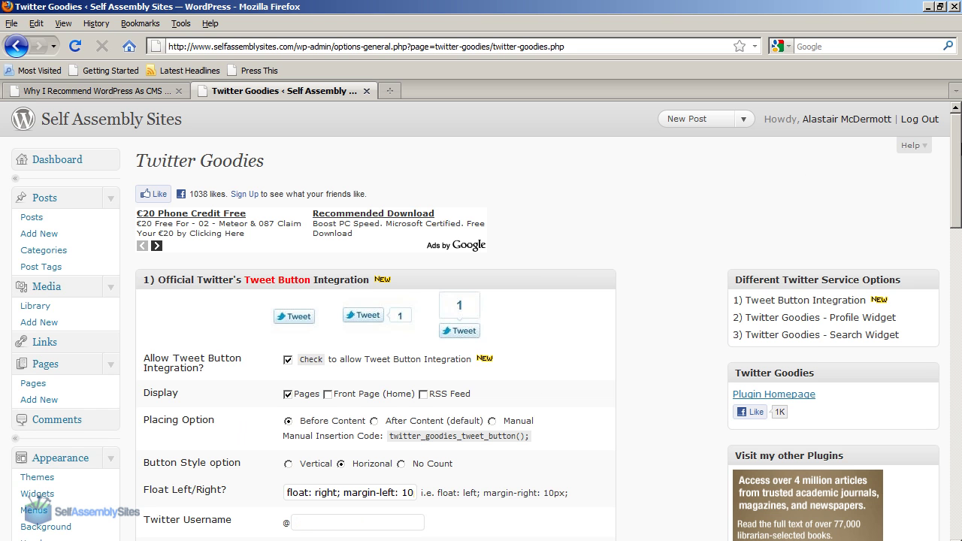
Scroll the Tweet Button settings showing Pages integration, before-content placement and horizontal style.
left_click_drag(956, 150, 956, 192)
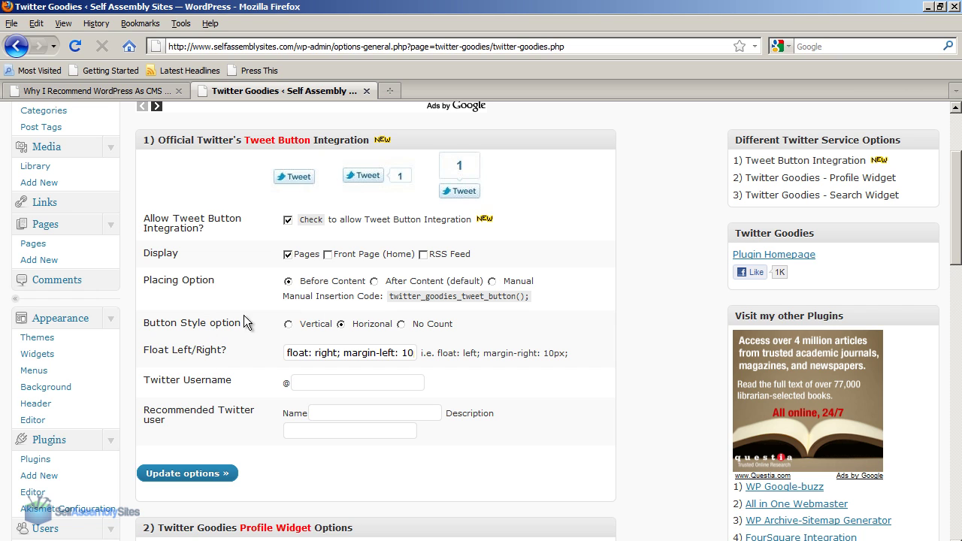
Inspect the Float Left/Right value by highlighting its 'float: right;' portion.
triple_click(315, 354)
left_click(379, 359)
left_click_drag(379, 359, 274, 353)
left_click(336, 352)
left_click(308, 354)
left_click(321, 357)
left_click_drag(343, 353, 285, 353)
left_click(336, 354)
Enter the Twitter username, save the Tweet button options, and reload the post.
left_click(331, 383)
left_click(182, 482)
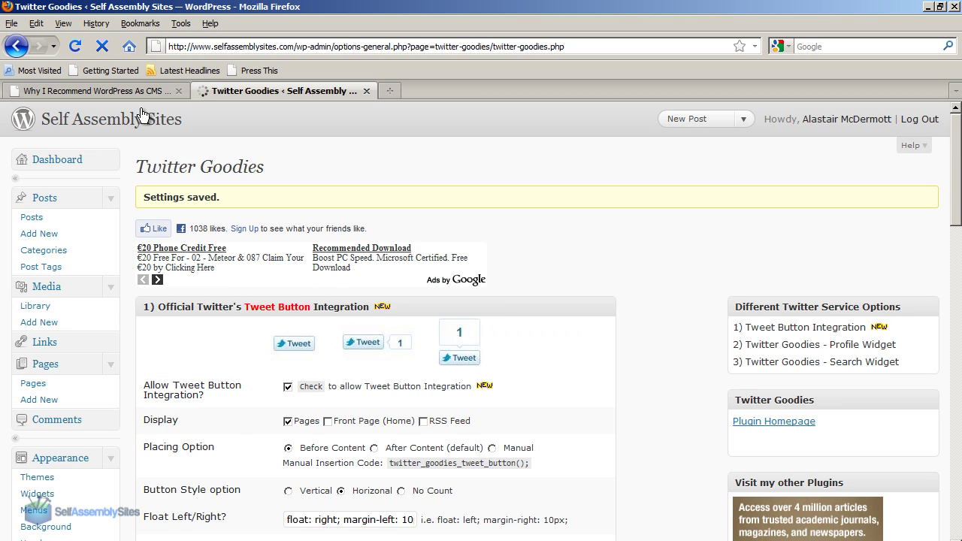
left_click(116, 89)
left_click(75, 46)
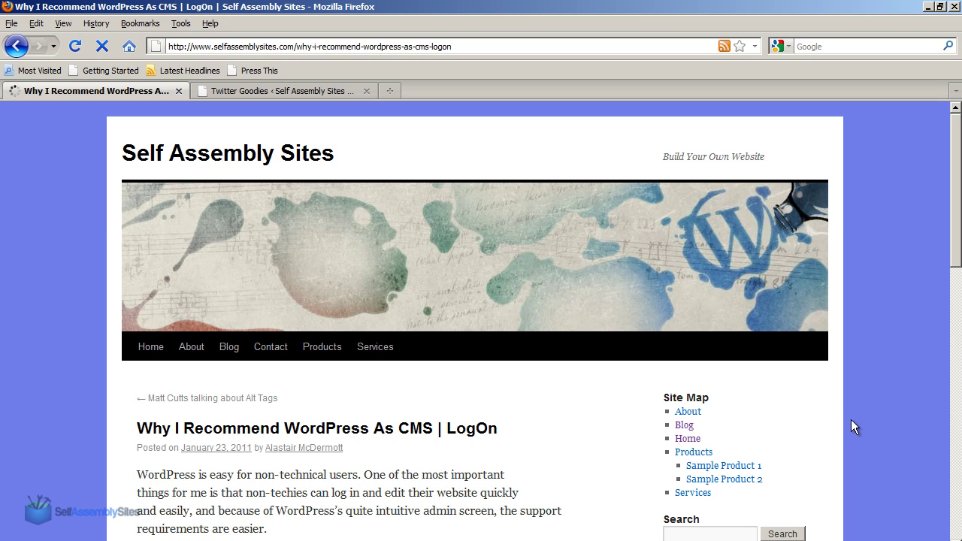
Tweet the post with a different via account handle pasted in, so its count reaches 1.
scroll(850, 419, "down", 3)
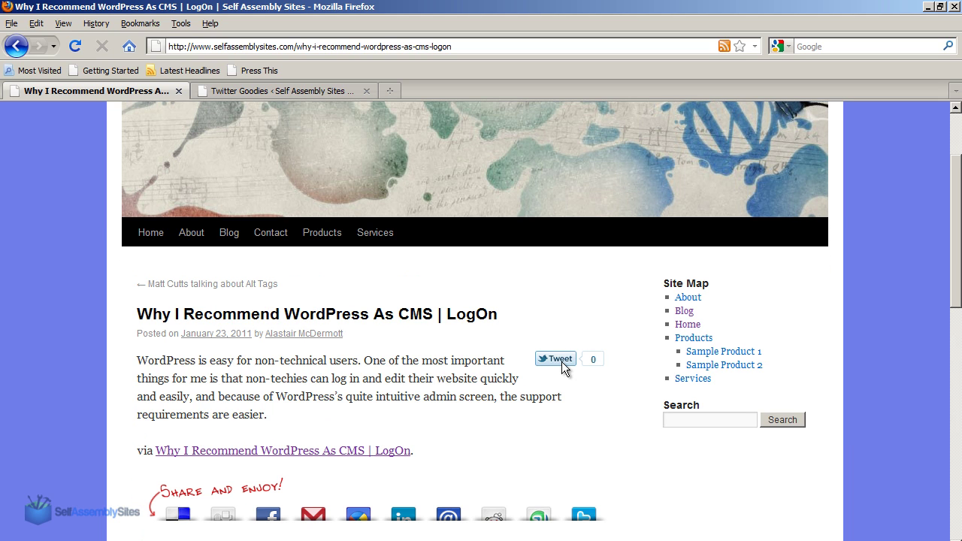
left_click(562, 359)
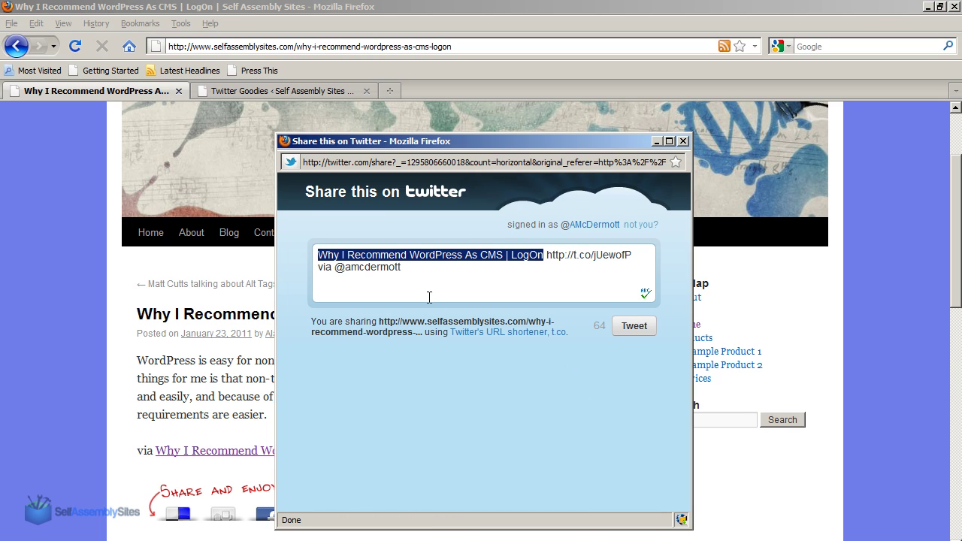
left_click(429, 286)
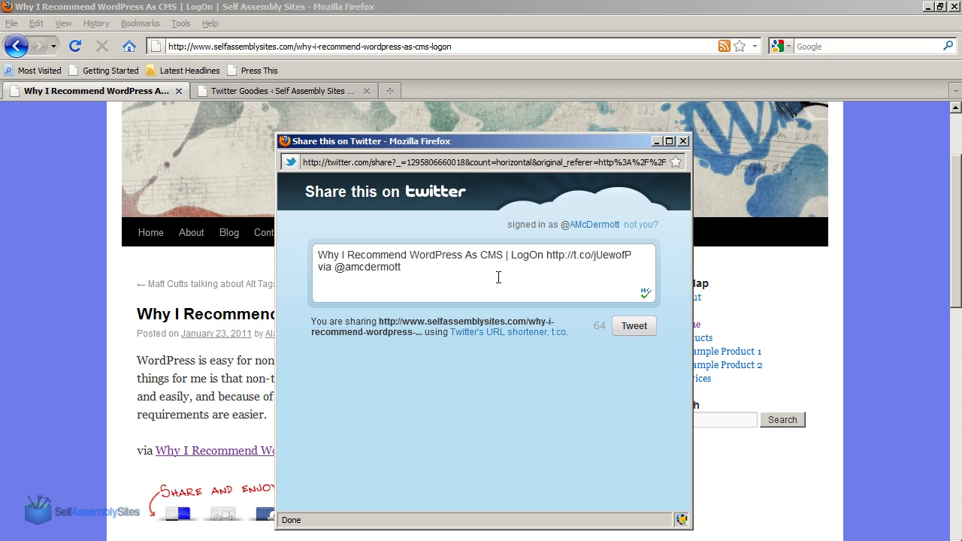
left_click_drag(316, 255, 591, 256)
left_click(590, 267)
left_click(591, 256)
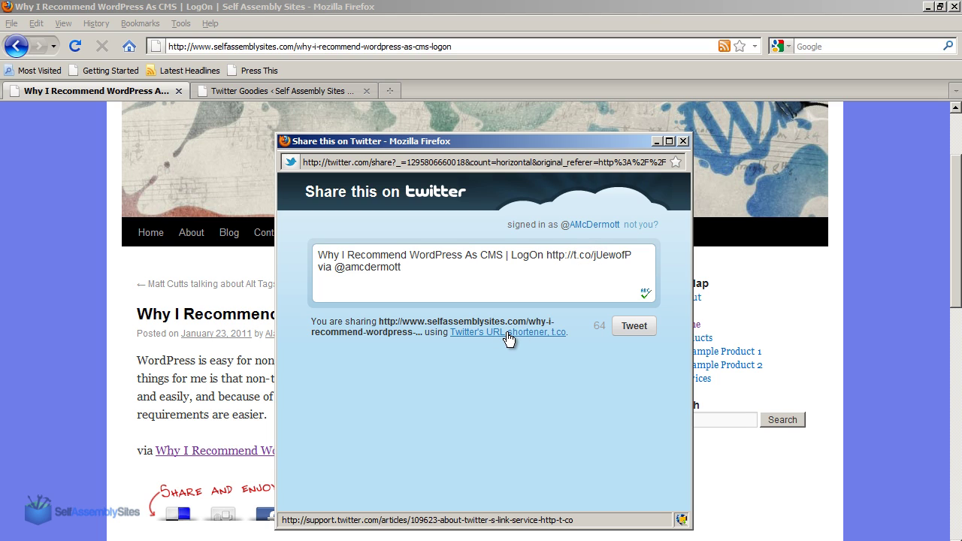
mouse_move(407, 267)
left_mouse_down()
mouse_move(317, 255)
mouse_move(404, 267)
left_mouse_up()
left_click(316, 265)
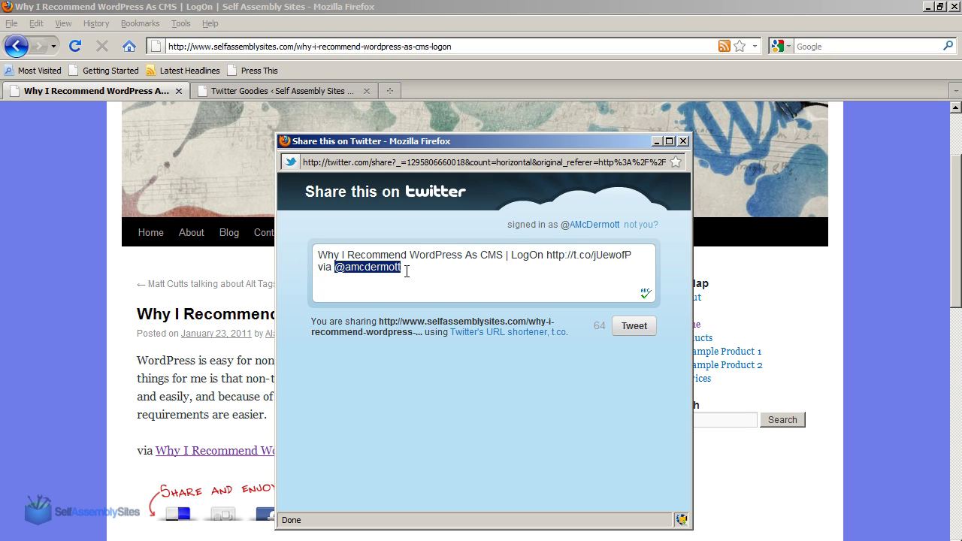
type("@websitedoctor")
left_click(406, 268)
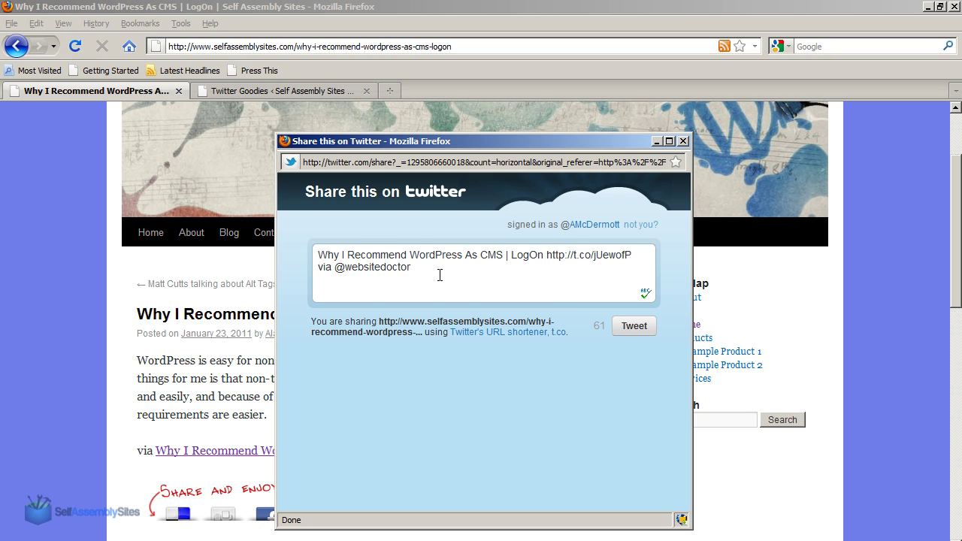
left_click(633, 329)
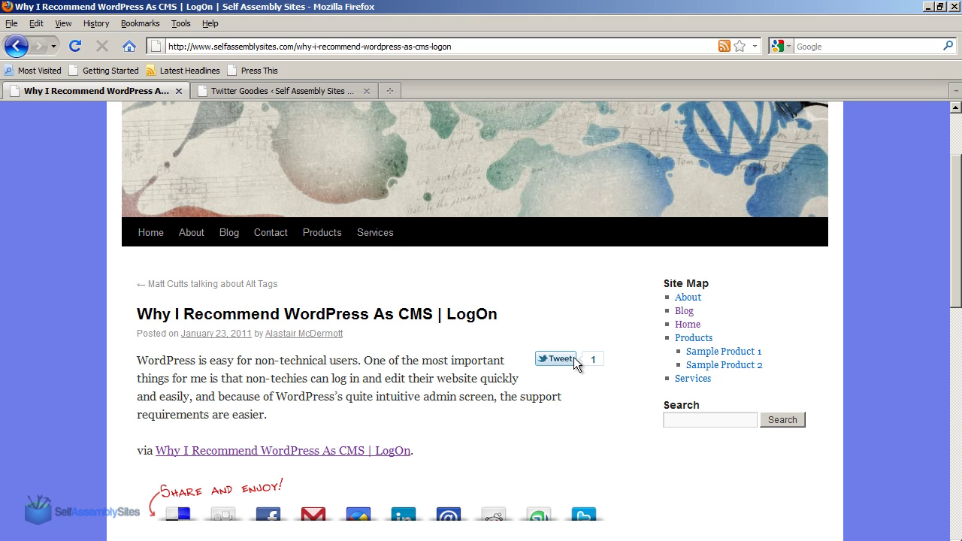
Replace the profile widget's 'wordpress' username with the site's Twitter account and save.
left_click(246, 90)
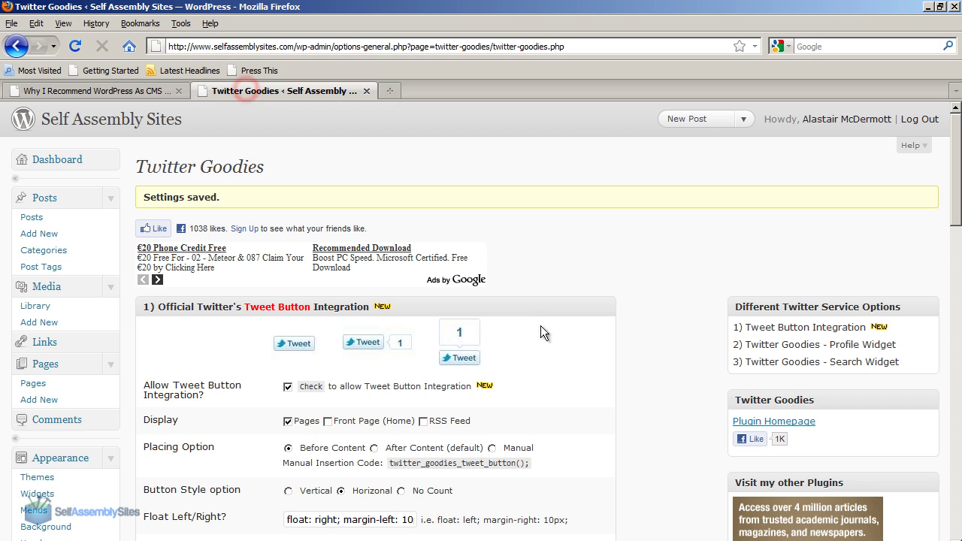
scroll(587, 332, "down", 4)
scroll(582, 335, "down", 3)
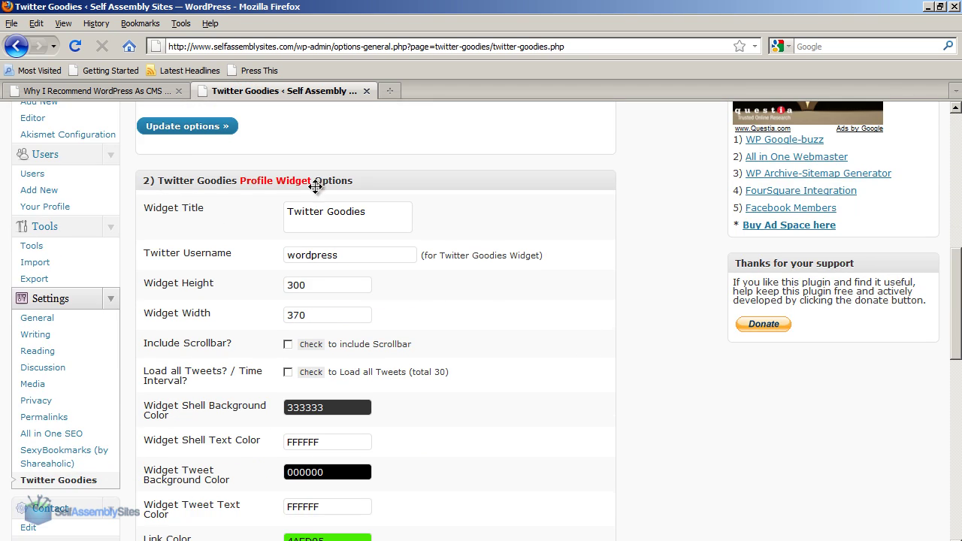
scroll(505, 415, "down", 1)
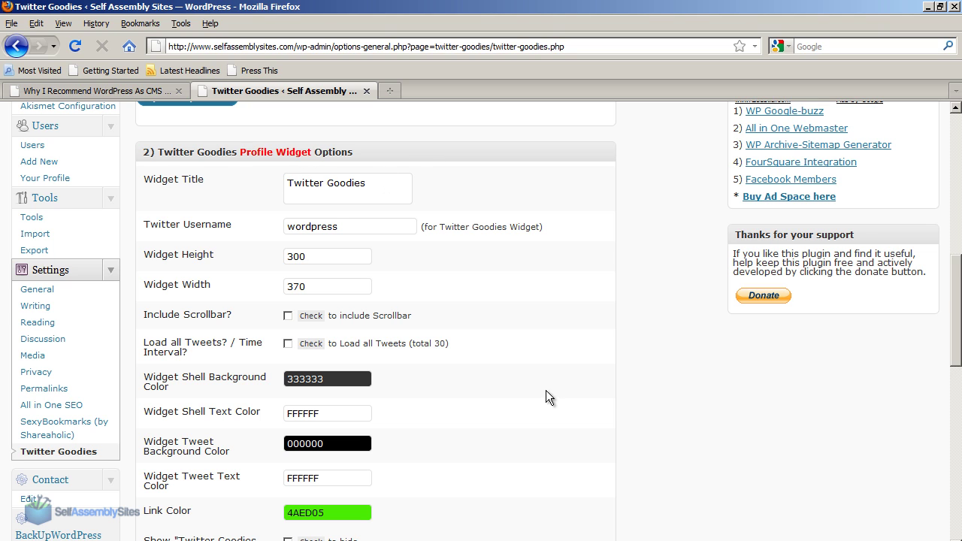
mouse_move(957, 274)
left_mouse_down()
mouse_move(958, 300)
mouse_move(957, 281)
left_mouse_up()
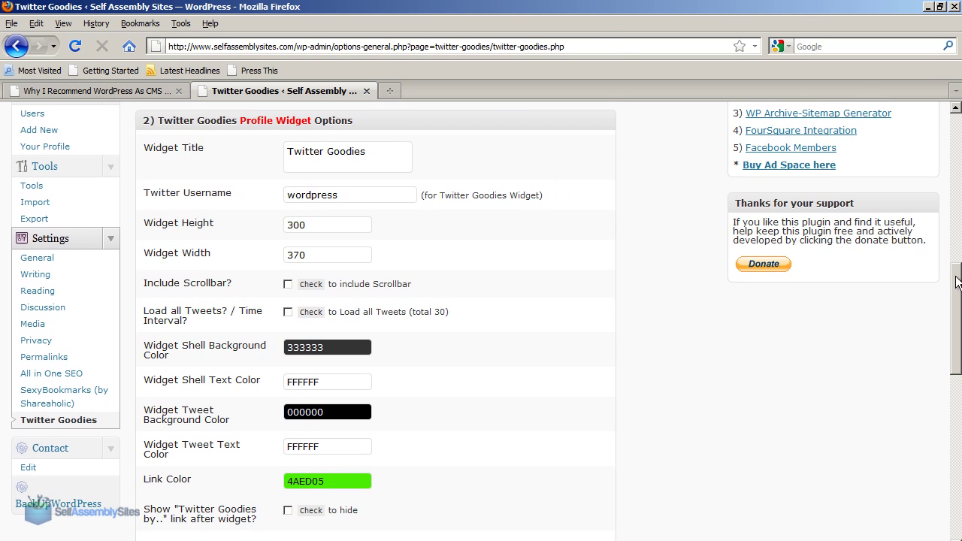
double_click(339, 192)
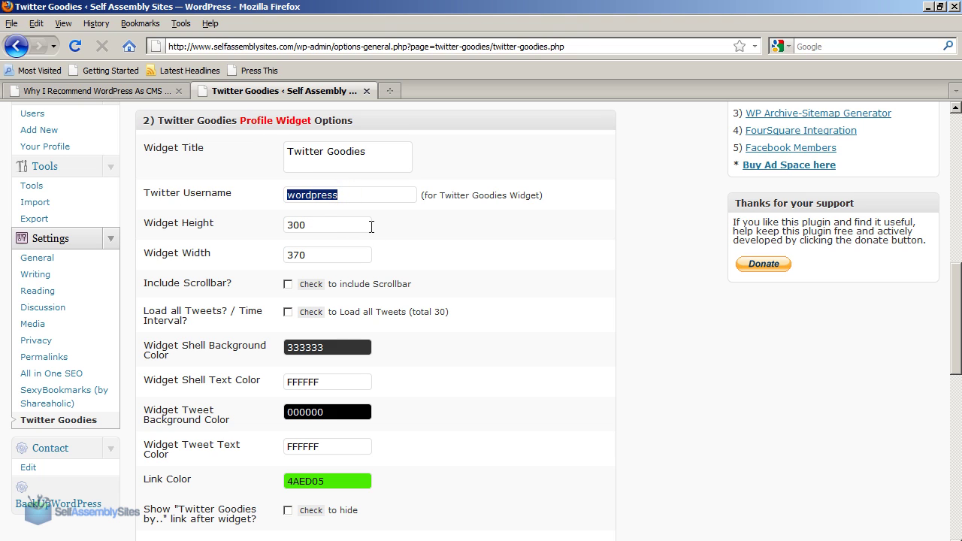
type("websitedcot")
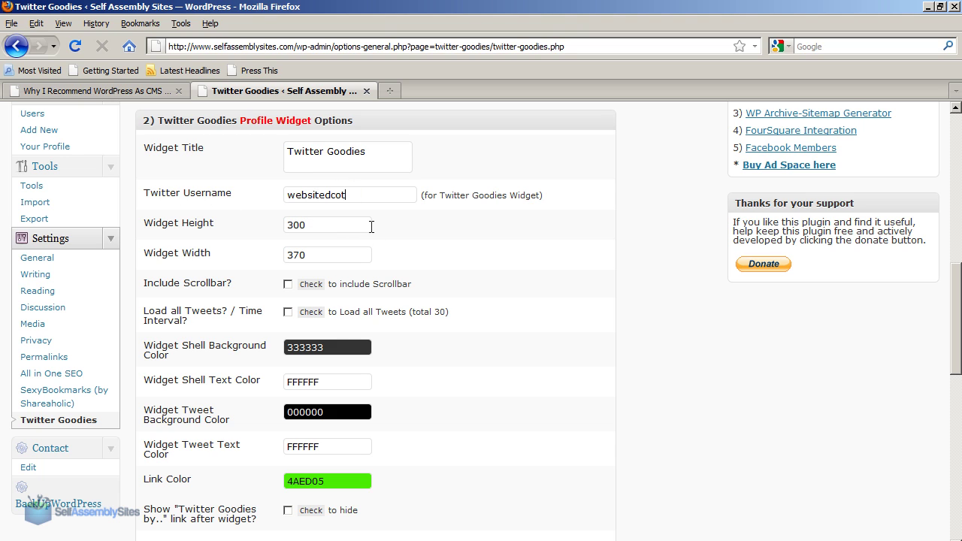
scroll(480, 325, "down", 2)
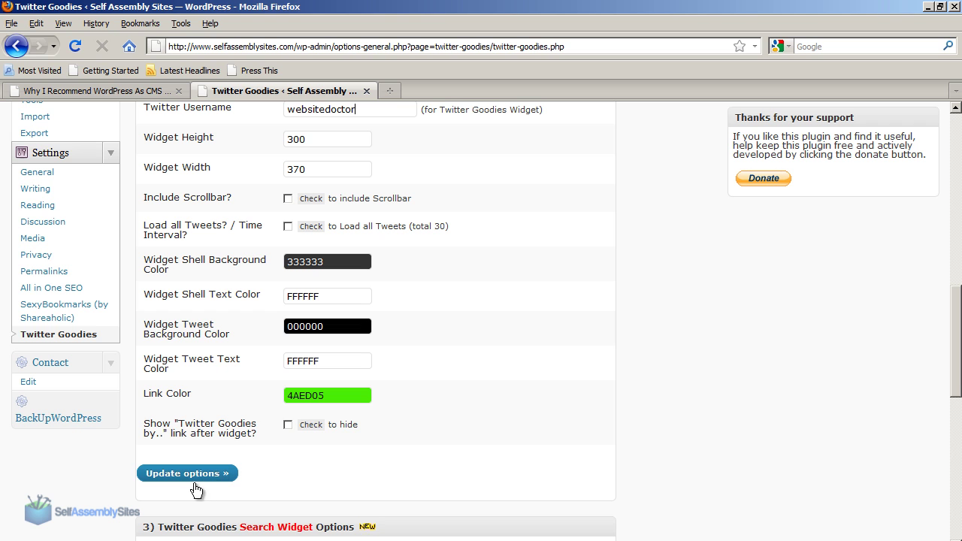
left_click(194, 481)
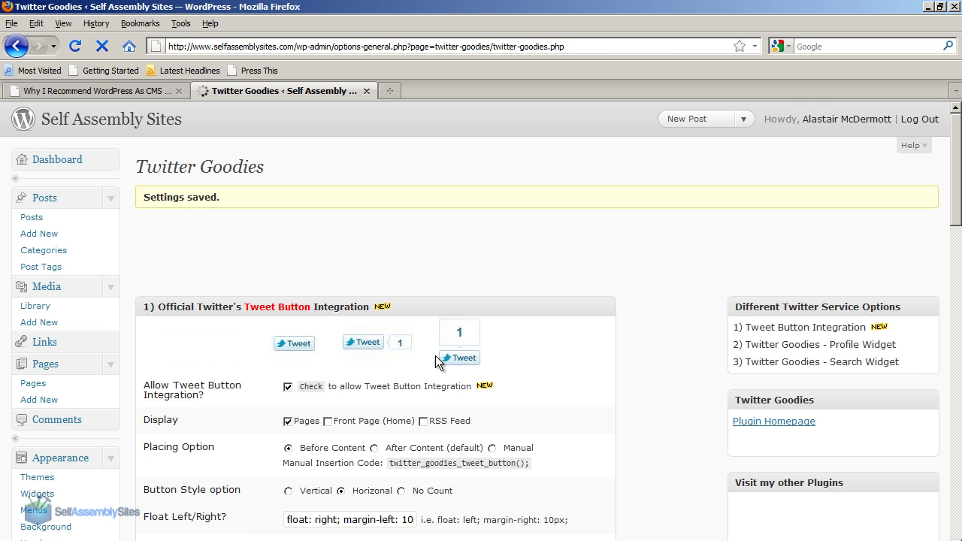
Bring up the context menu for the Appearance > Widgets link.
scroll(355, 303, "down", 4)
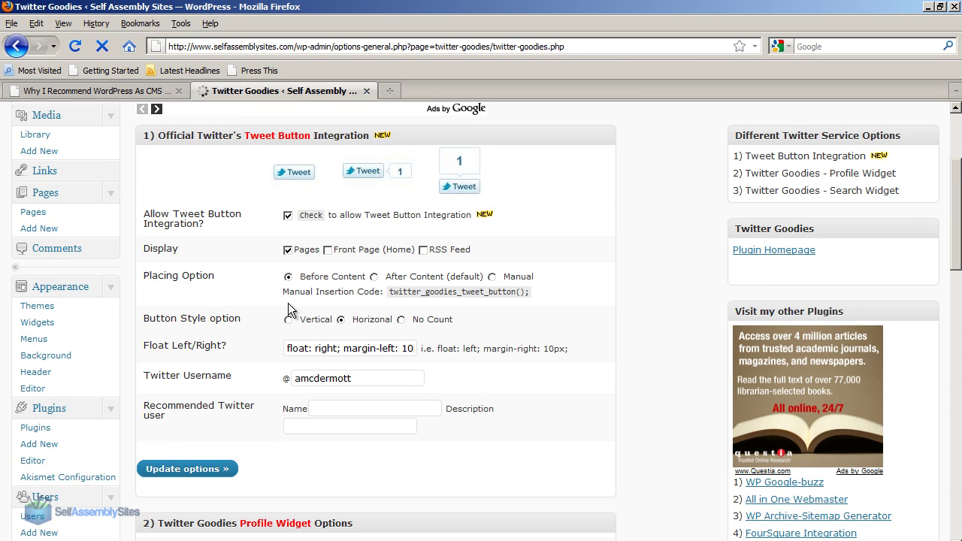
right_click(54, 319)
right_click(30, 320)
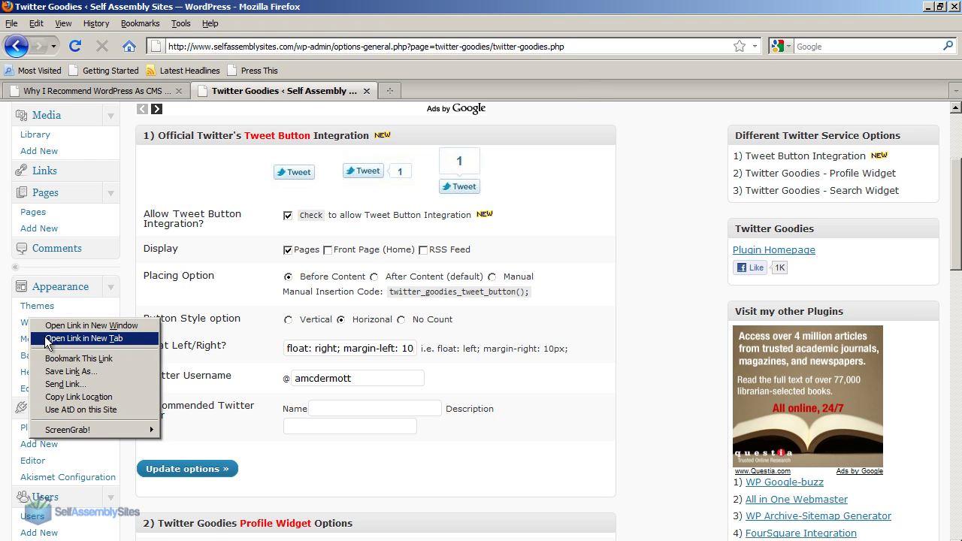
In a new Widgets tab, place Twitter Goodies - Profile Widget in Primary Widget Area and save.
left_click(48, 340)
scroll(572, 264, "down", 7)
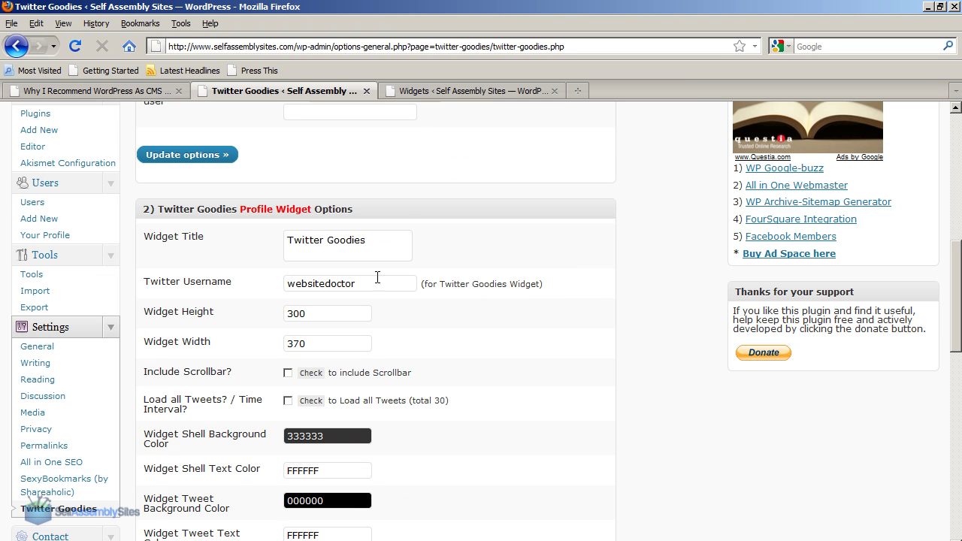
left_click(434, 91)
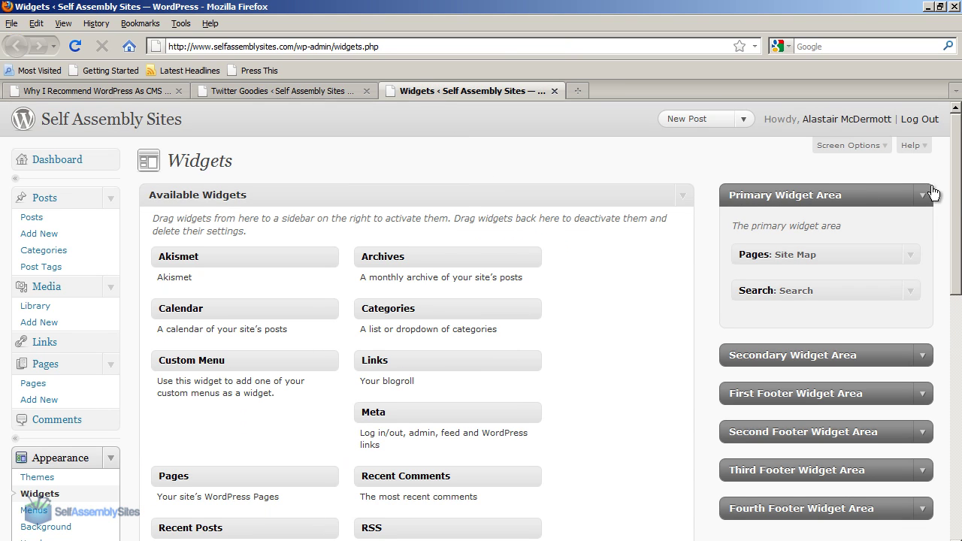
scroll(953, 184, "down", 2)
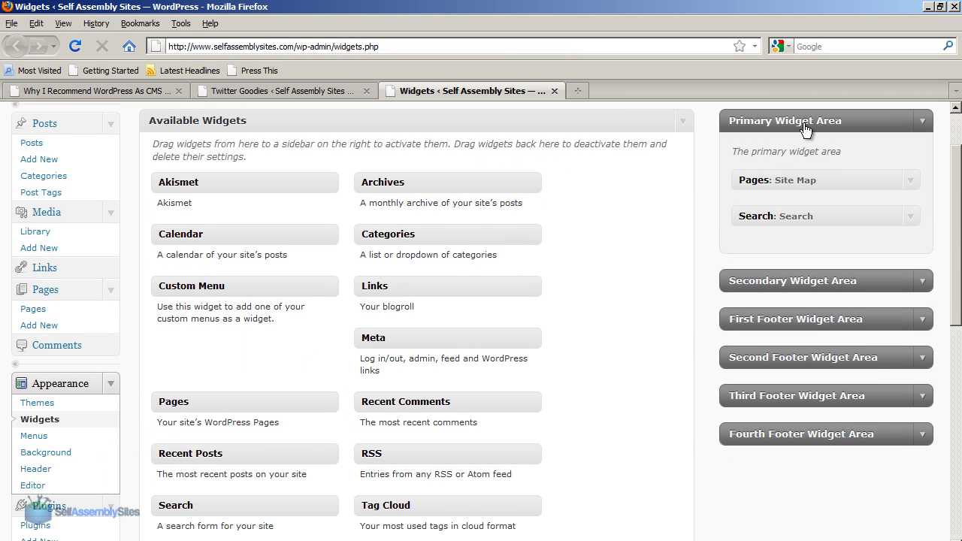
scroll(953, 292, "down", 3)
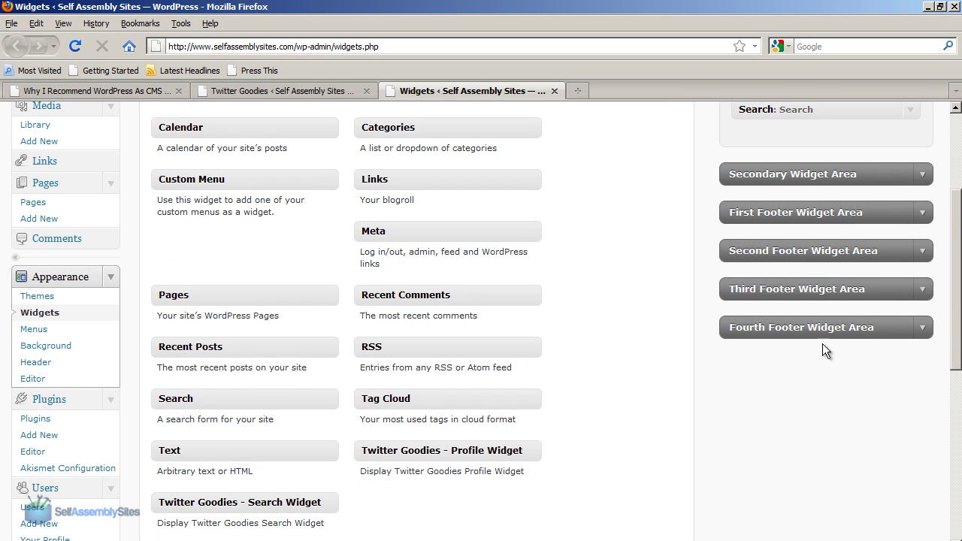
left_click_drag(434, 451, 801, 137)
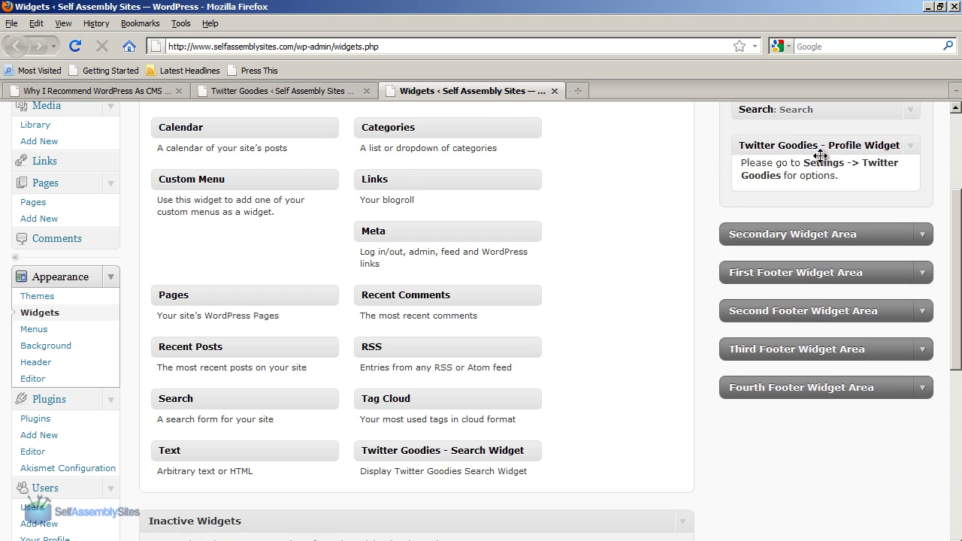
left_click(887, 309)
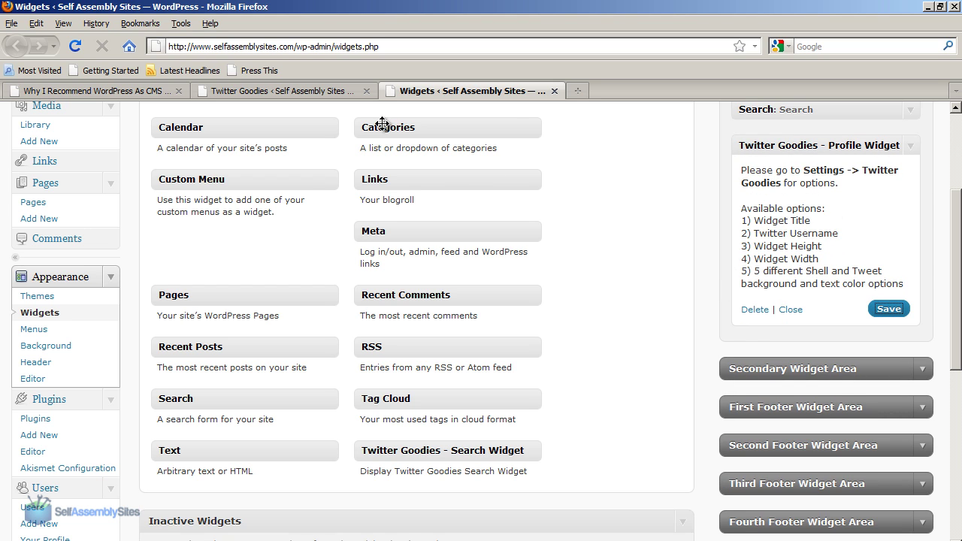
left_click(140, 93)
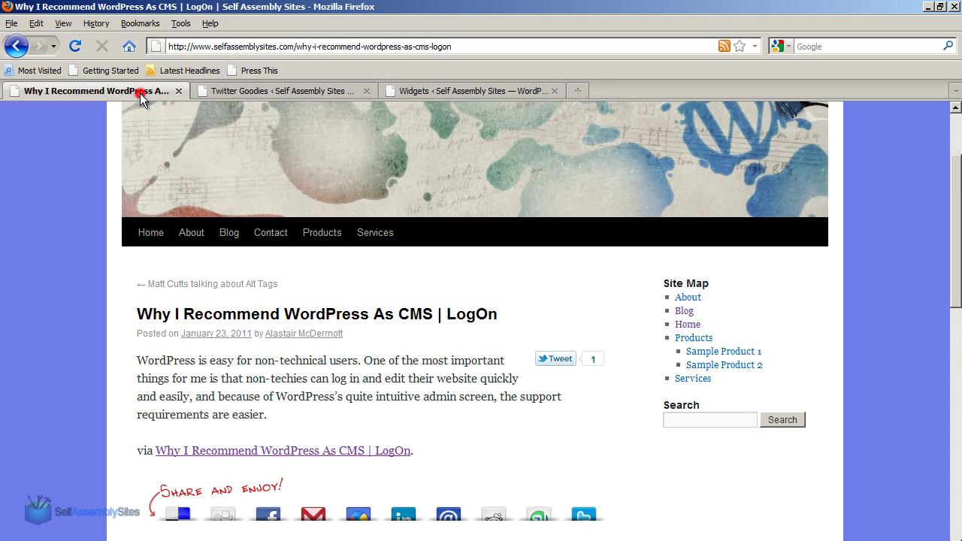
Reload the post and scroll to the Twitter Goodies feed in the sidebar below Search.
left_click(74, 46)
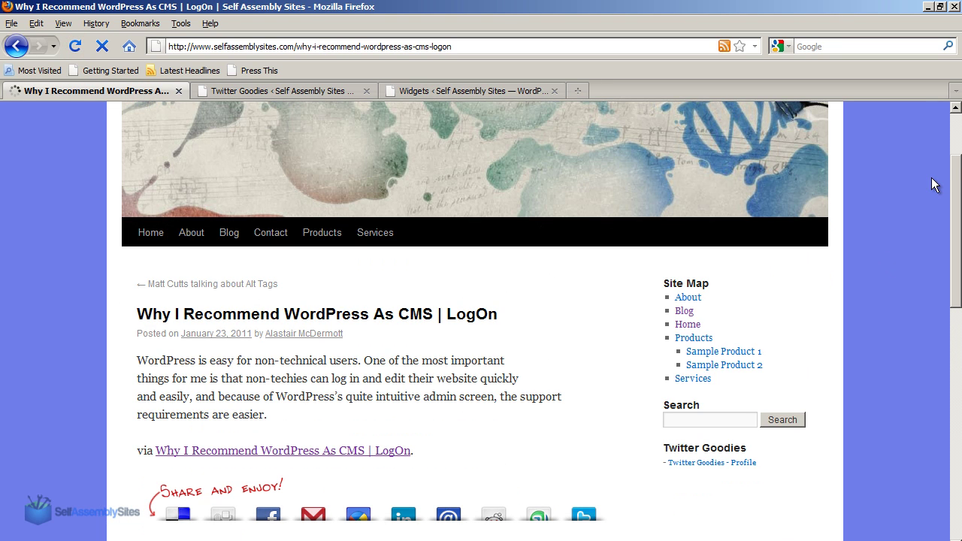
left_click_drag(953, 191, 952, 197)
scroll(953, 197, "down", 6)
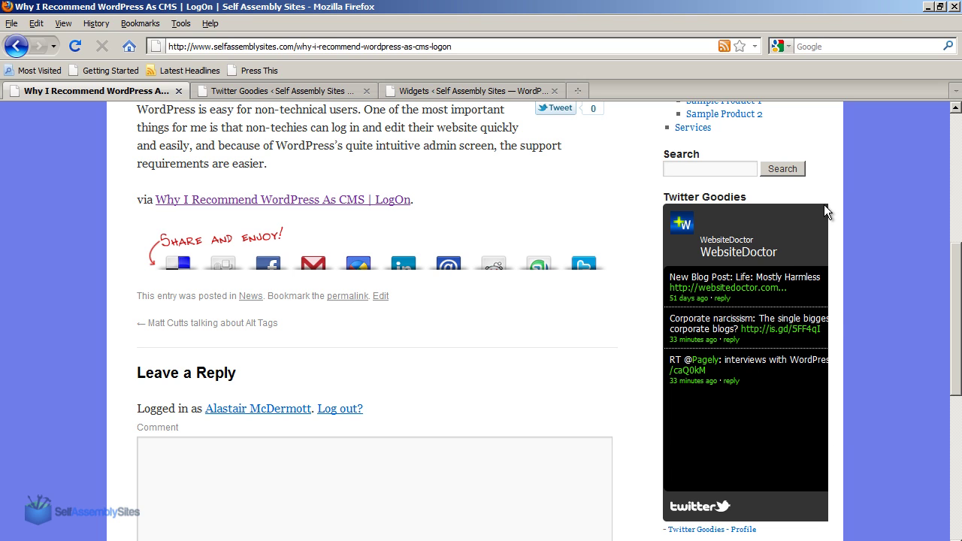
Change the profile widget width from 370 to 270 and save the options.
left_click(353, 92)
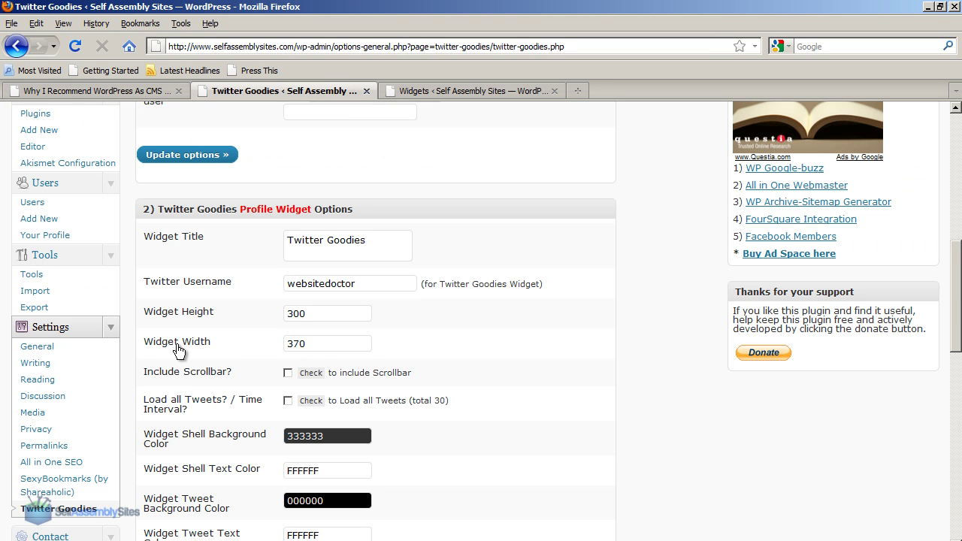
left_click(292, 343)
scroll(316, 404, "down", 4)
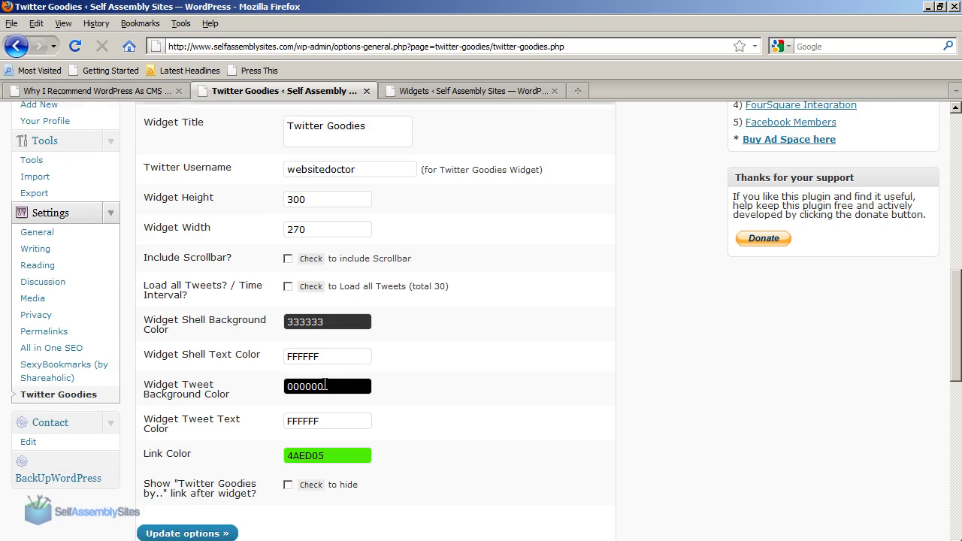
left_click(180, 504)
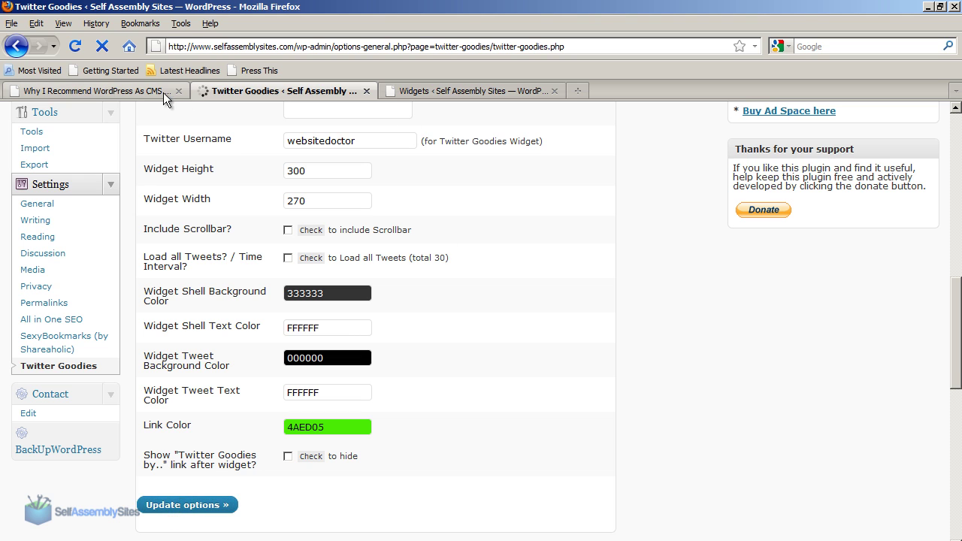
Reload the post to check the narrower widget, then return to the Twitter Goodies settings.
left_click(163, 93)
left_click(77, 47)
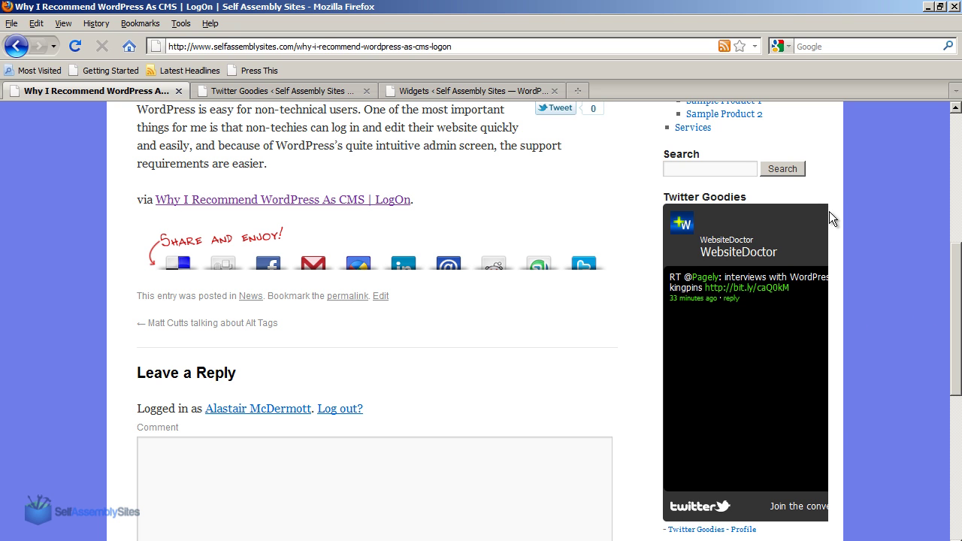
left_click(293, 91)
scroll(355, 395, "down", 5)
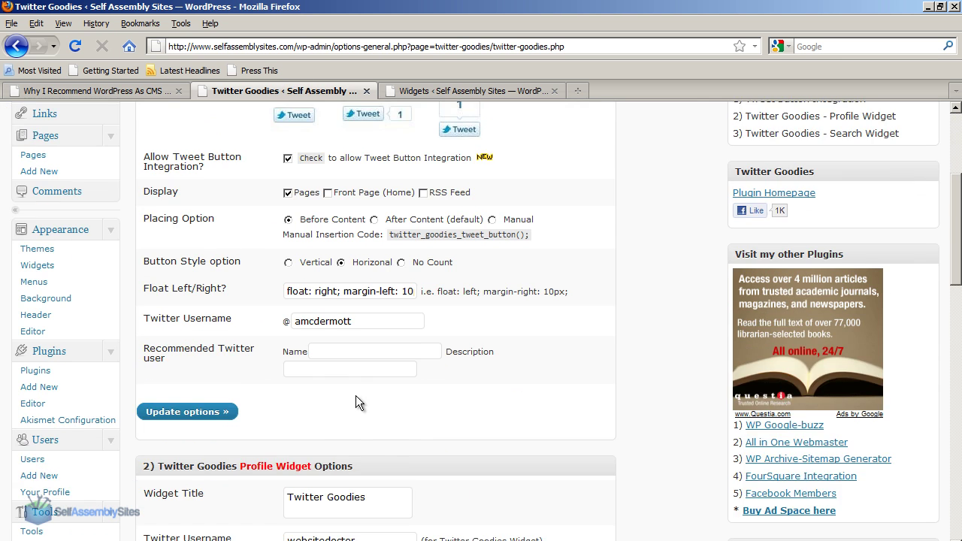
Set the profile widget width to 170, save it, and reload the blog post to view it.
scroll(356, 396, "down", 4)
left_click_drag(294, 429, 285, 430)
type("1")
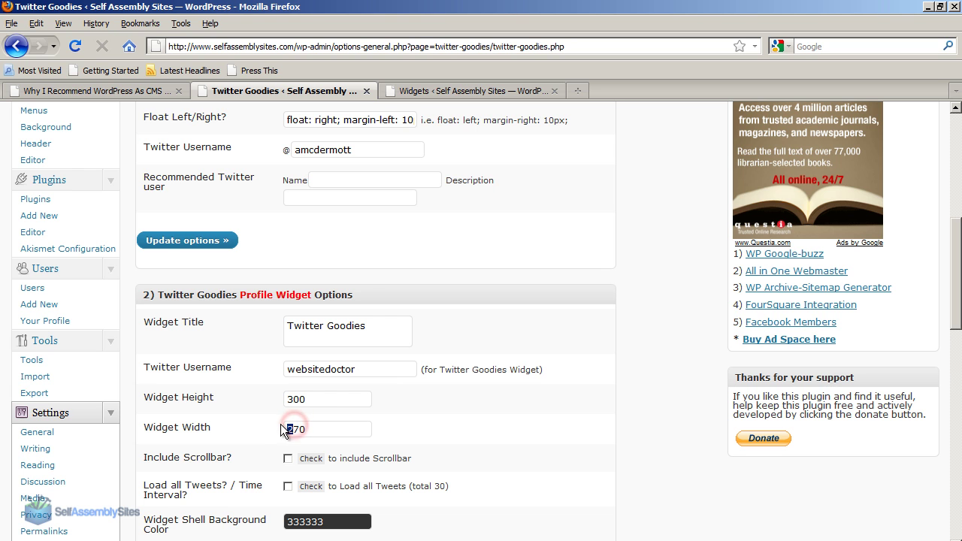
scroll(276, 388, "down", 5)
left_click(211, 505)
left_click(150, 92)
left_click(76, 46)
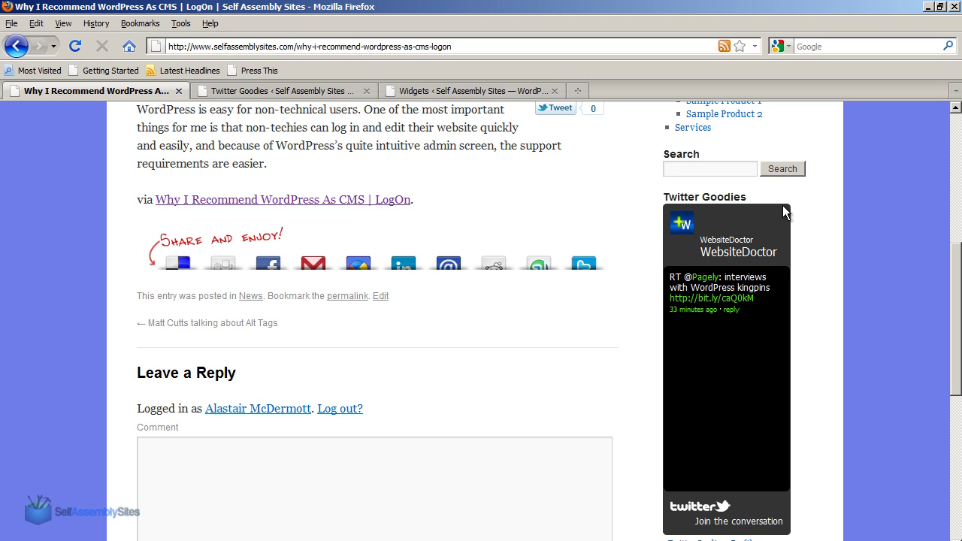
Back in Twitter Goodies settings, change the widget width to 220 and update options.
left_click(278, 91)
scroll(286, 361, "down", 10)
scroll(277, 373, "down", 4)
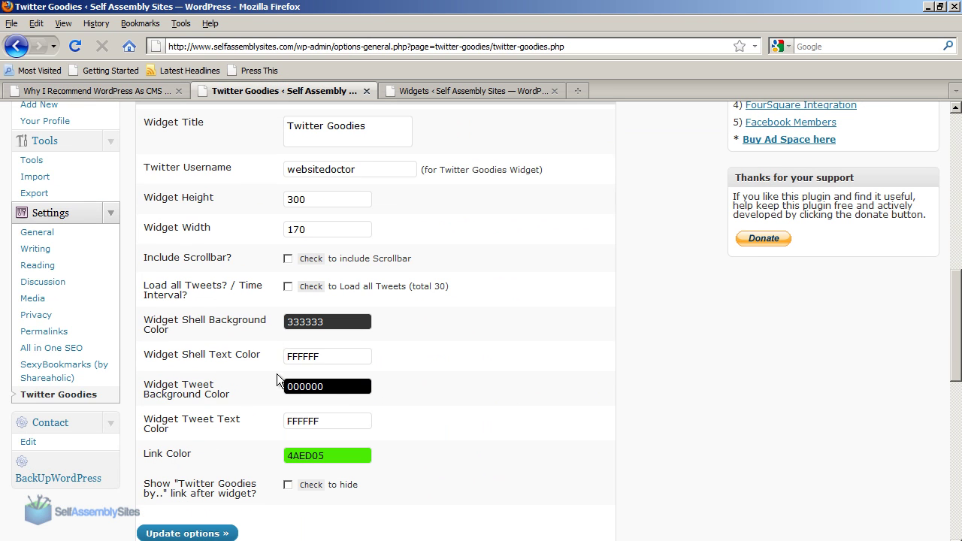
left_click_drag(301, 228, 283, 229)
type("220")
left_click(161, 532)
Reload the blog post to check the 220-wide widget, then return to the settings page.
left_click(160, 91)
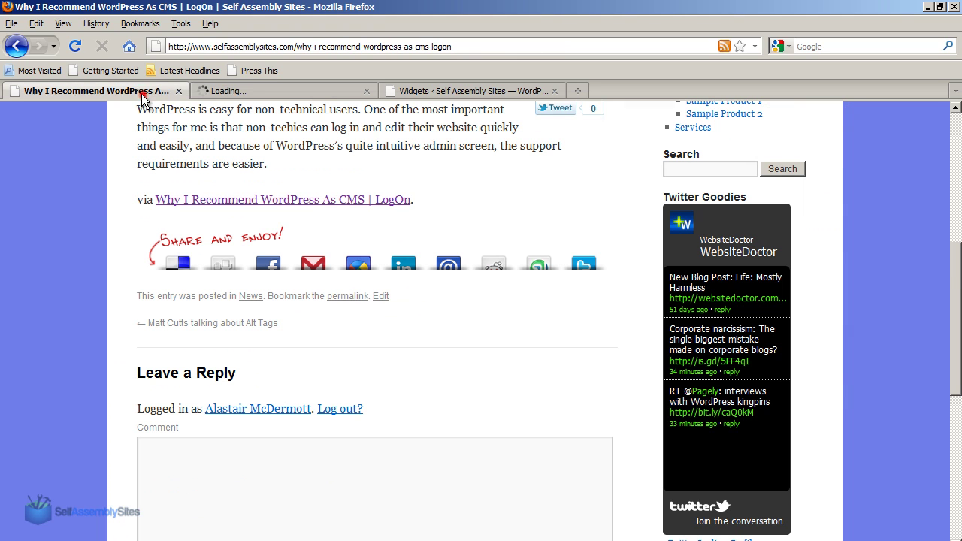
left_click(75, 46)
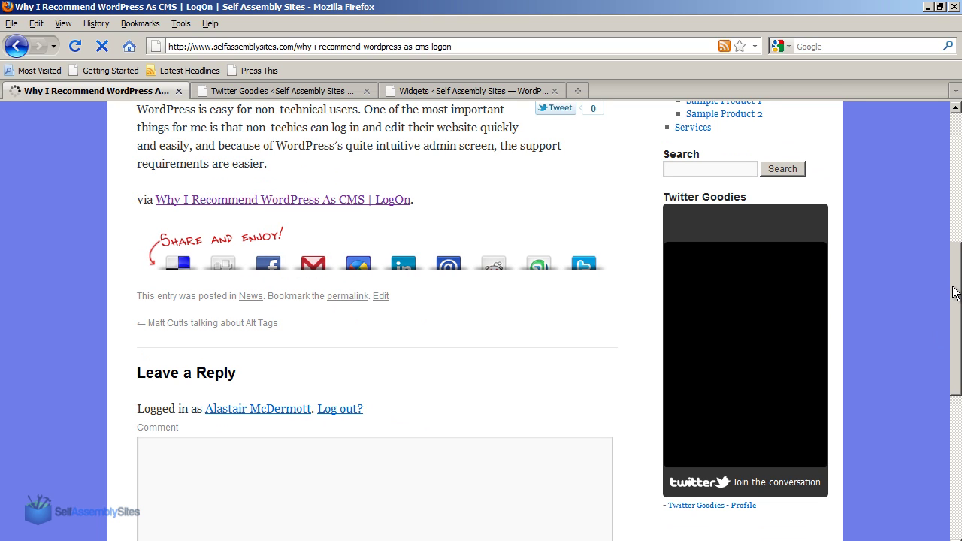
scroll(954, 294, "down", 1)
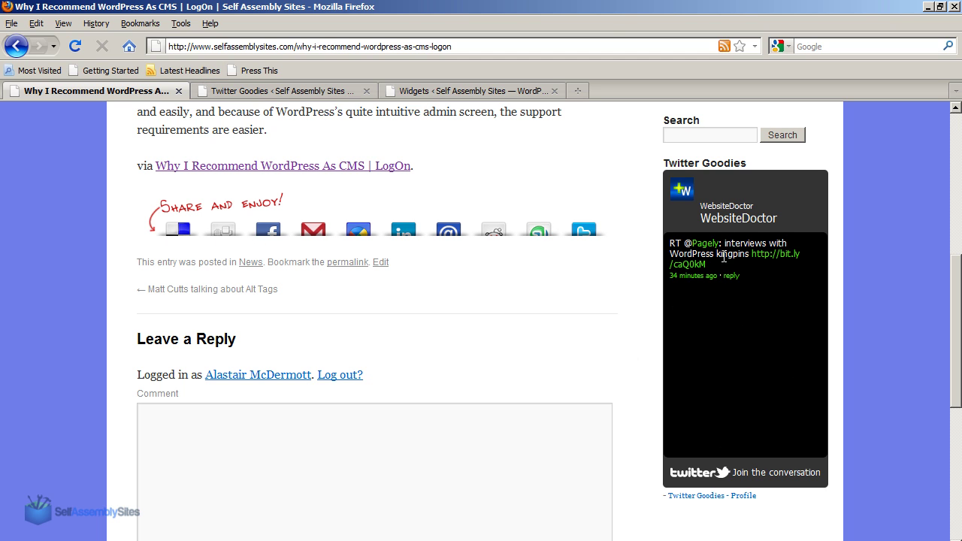
left_click(257, 91)
scroll(548, 500, "down", 15)
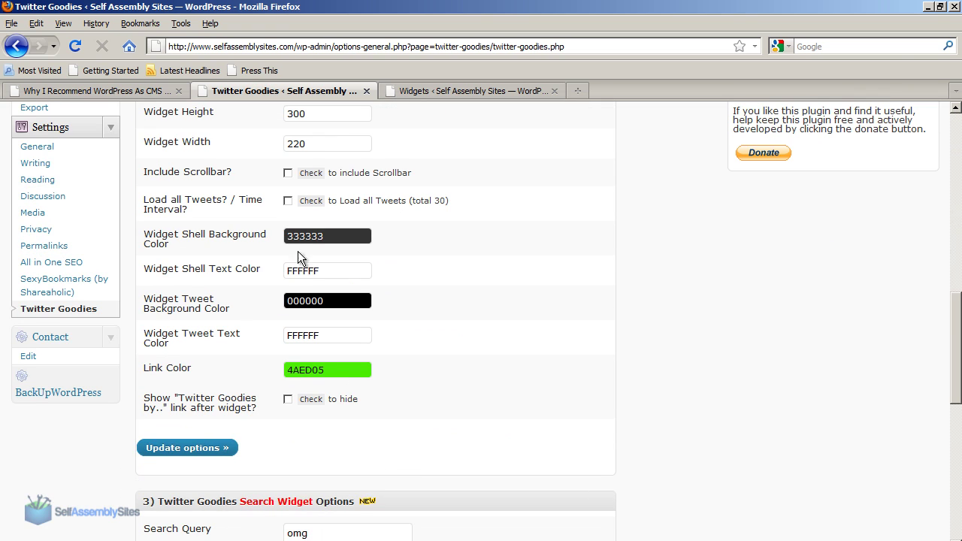
Set the Widget Tweet Background Color to navy 030145 and save the options.
left_click(344, 303)
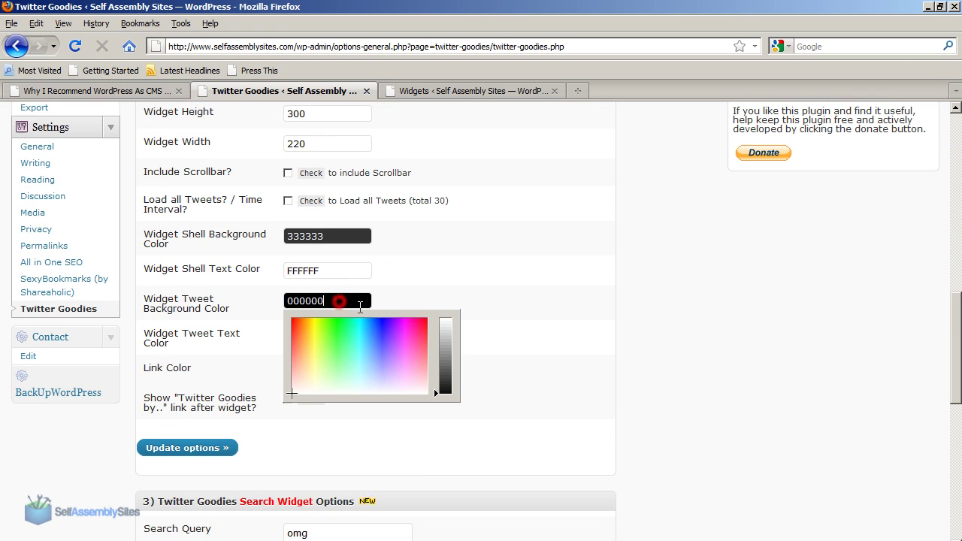
left_click(381, 320)
left_click(448, 374)
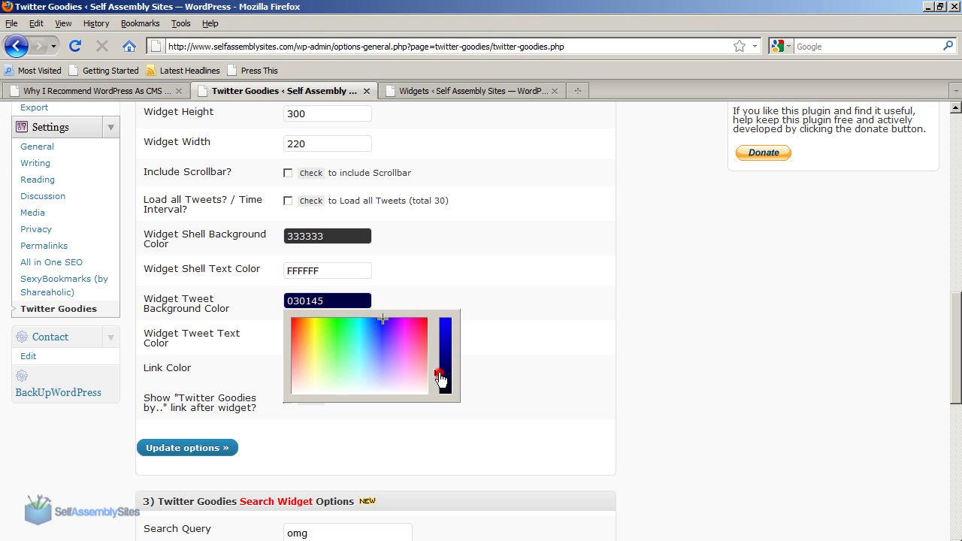
left_click(191, 448)
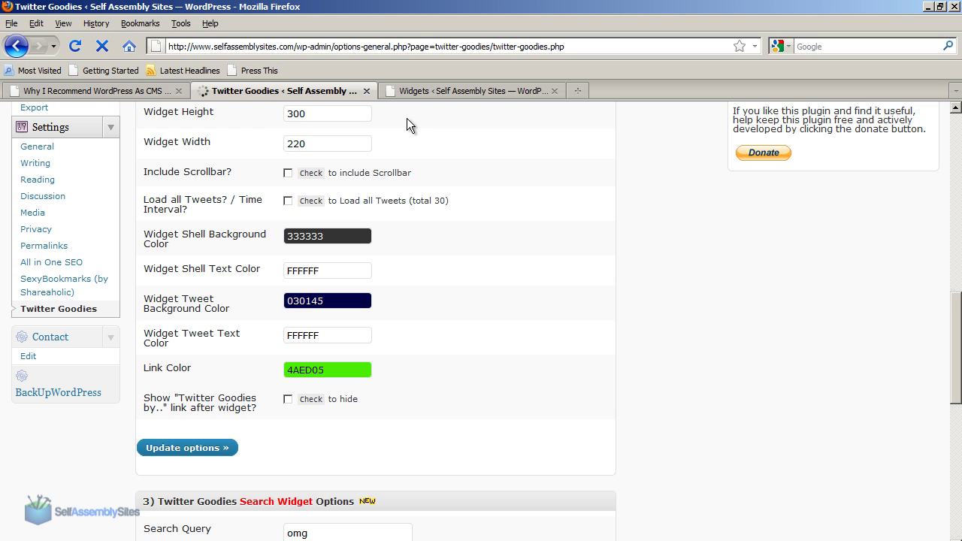
Reload the blog post to see the navy widget, then go back to the settings.
left_click(138, 90)
left_click(75, 46)
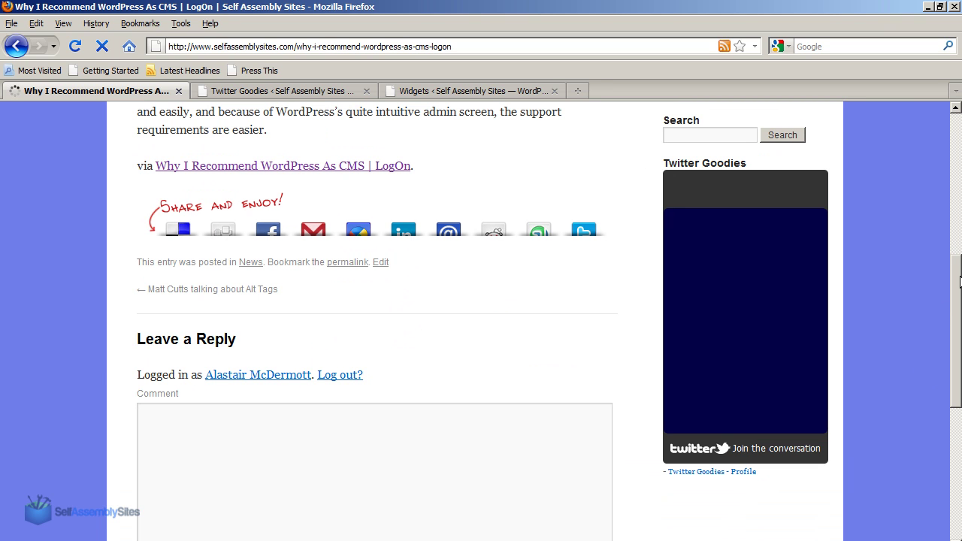
left_click_drag(959, 282, 960, 291)
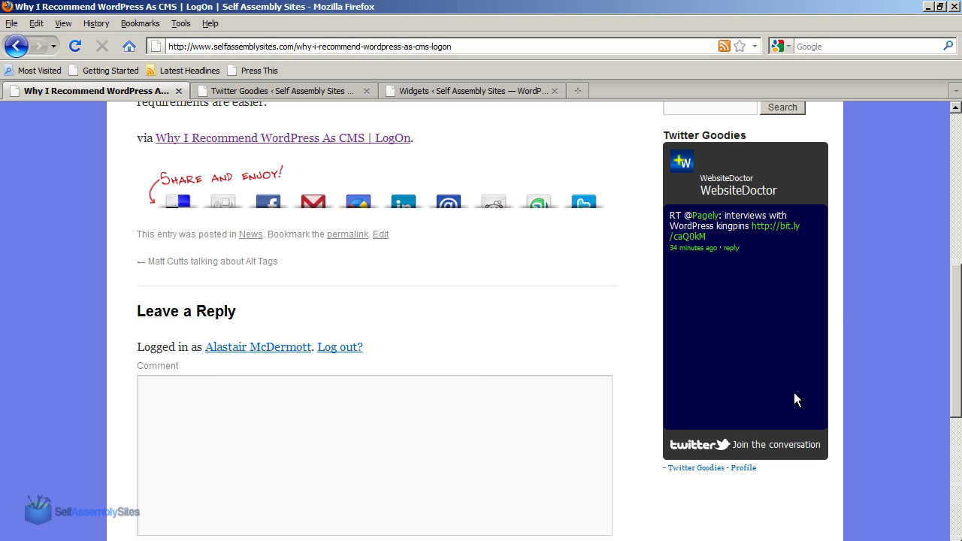
left_click(224, 90)
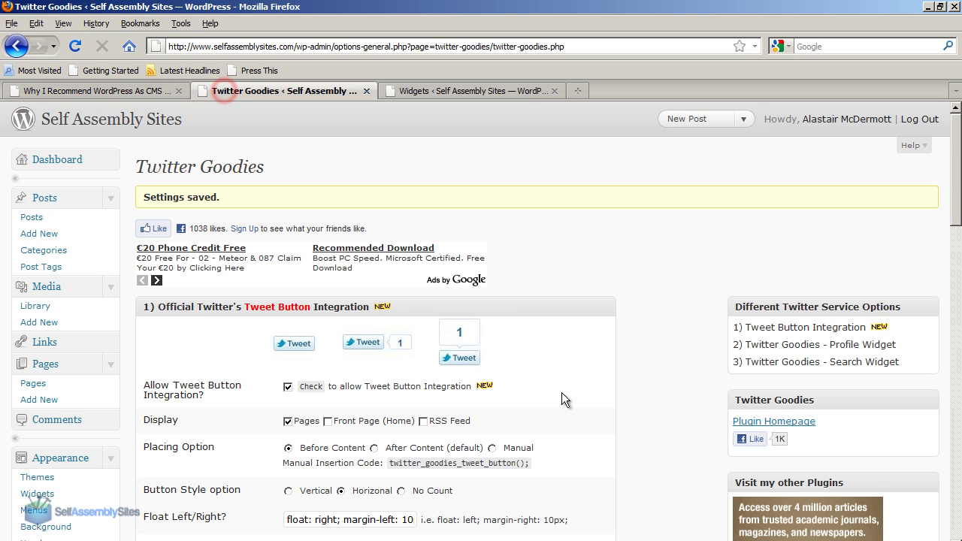
Clear the old 'Twitter Goodies' widget title so it can read 'Our Latest Tweets'.
scroll(582, 397, "down", 10)
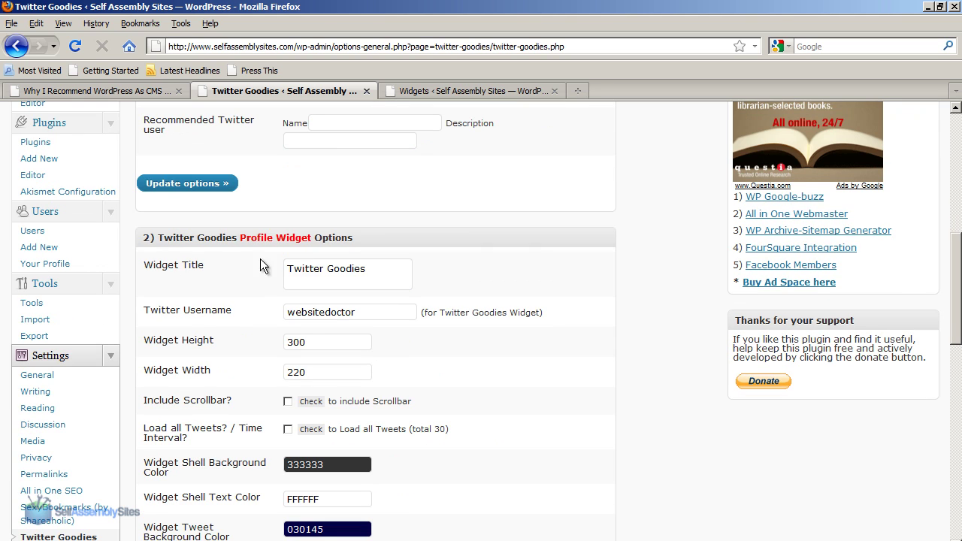
triple_click(397, 274)
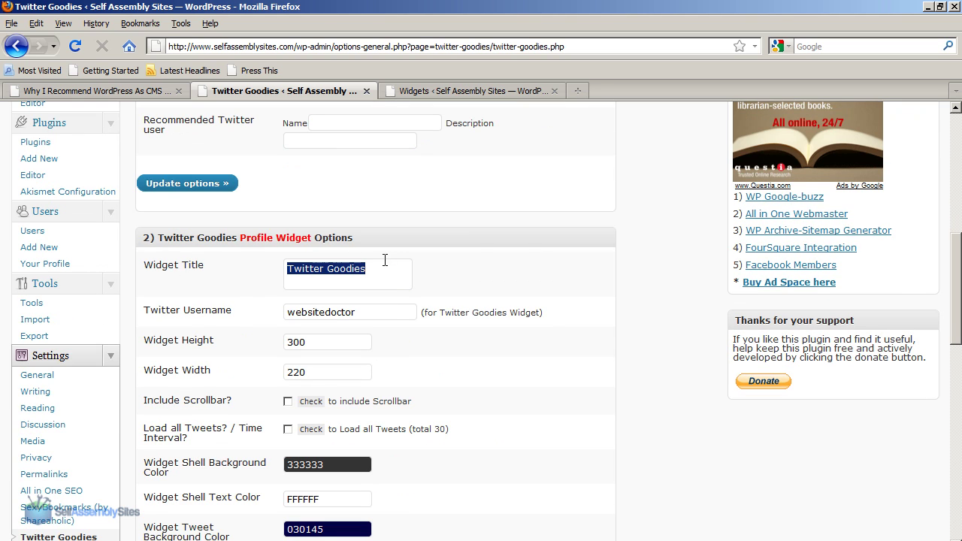
left_click_drag(387, 269, 272, 275)
left_click(377, 273)
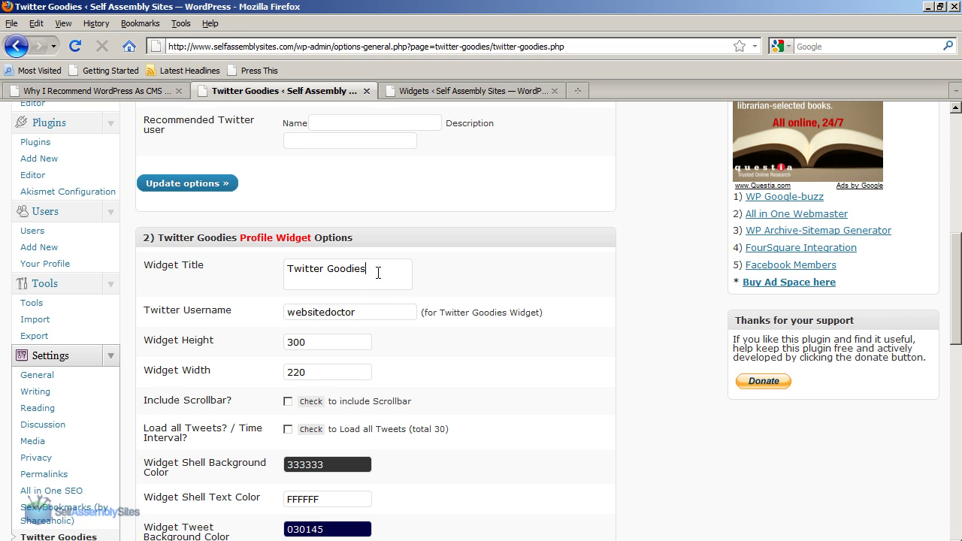
key("BackSpace")
key("BackSpace")
key("BackSpace")
key("BackSpace")
key("BackSpace")
key("BackSpace")
key("BackSpace")
key("BackSpace")
key("BackSpace")
key("BackSpace")
key("BackSpace")
key("BackSpace")
key("BackSpace")
Tick 'Check to hide' for the 'Twitter Goodies by..' link and update options.
left_click_drag(953, 301, 956, 343)
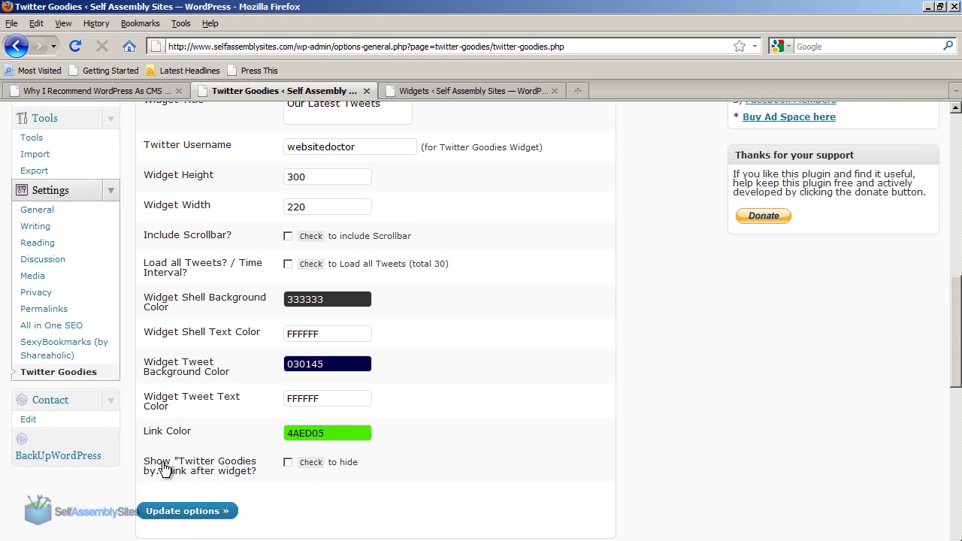
left_click(288, 462)
left_click(166, 514)
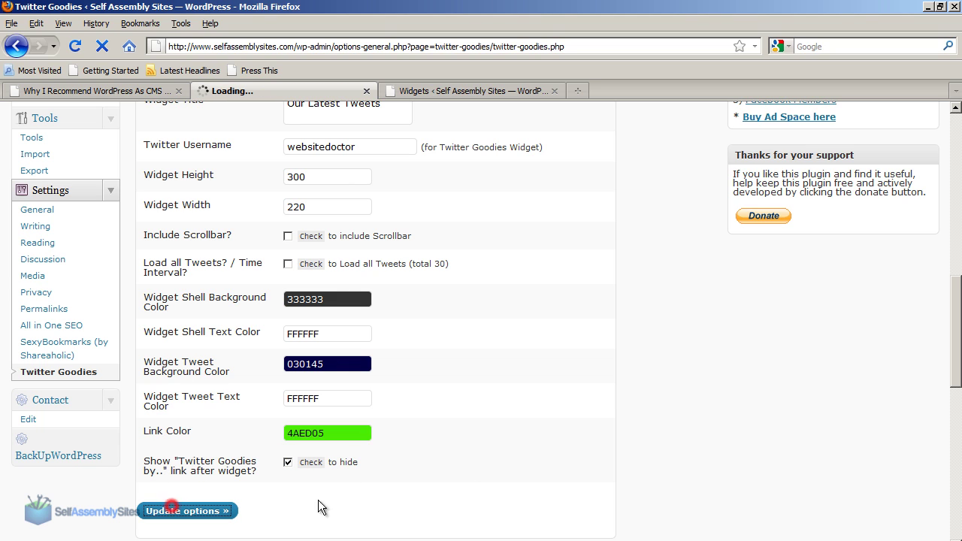
Reload the 'Why I Recommend WordPress As CMS' post and inspect the 'Our Latest Tweets' sidebar heading.
left_click(127, 95)
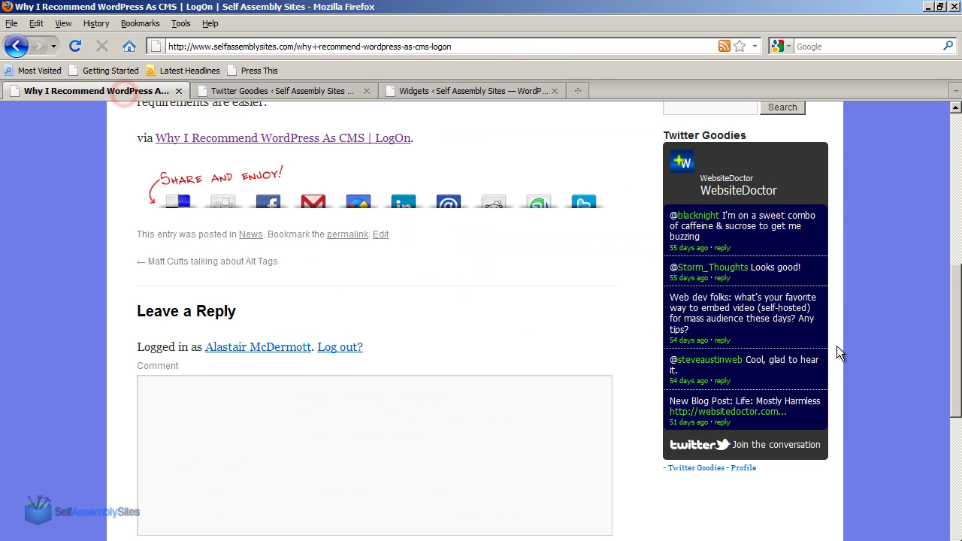
left_click(75, 47)
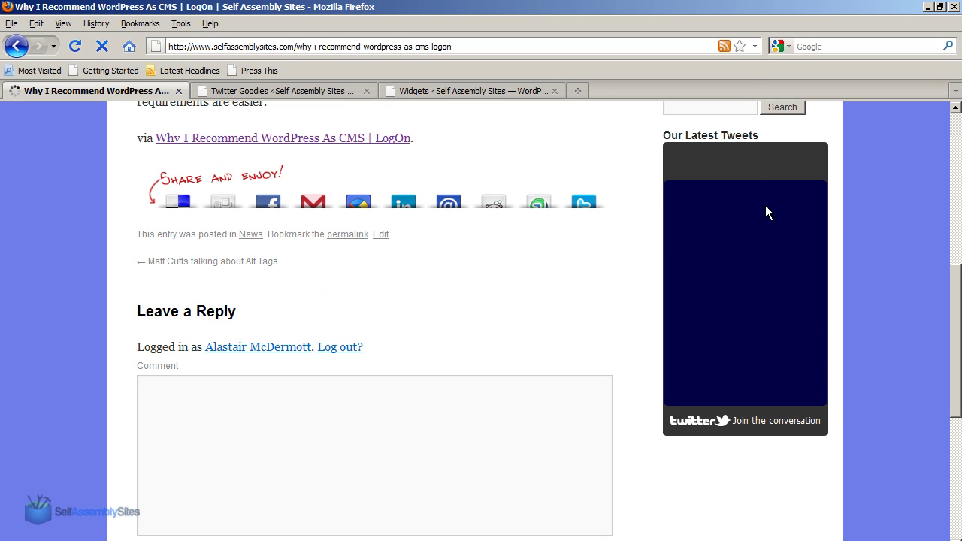
left_click_drag(661, 136, 787, 137)
left_click(773, 135)
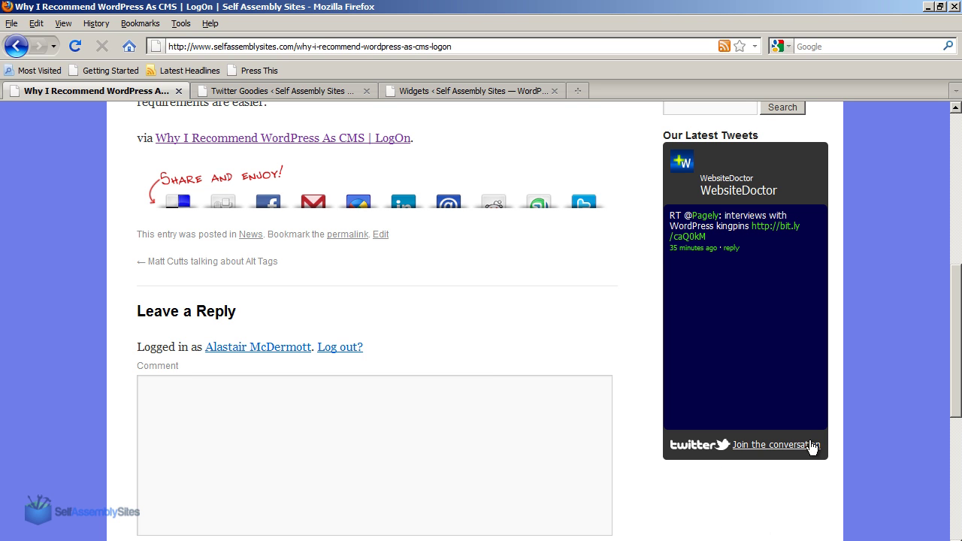
mouse_move(949, 403)
left_mouse_down()
mouse_move(952, 344)
mouse_move(953, 417)
mouse_move(958, 267)
mouse_move(956, 387)
left_mouse_up()
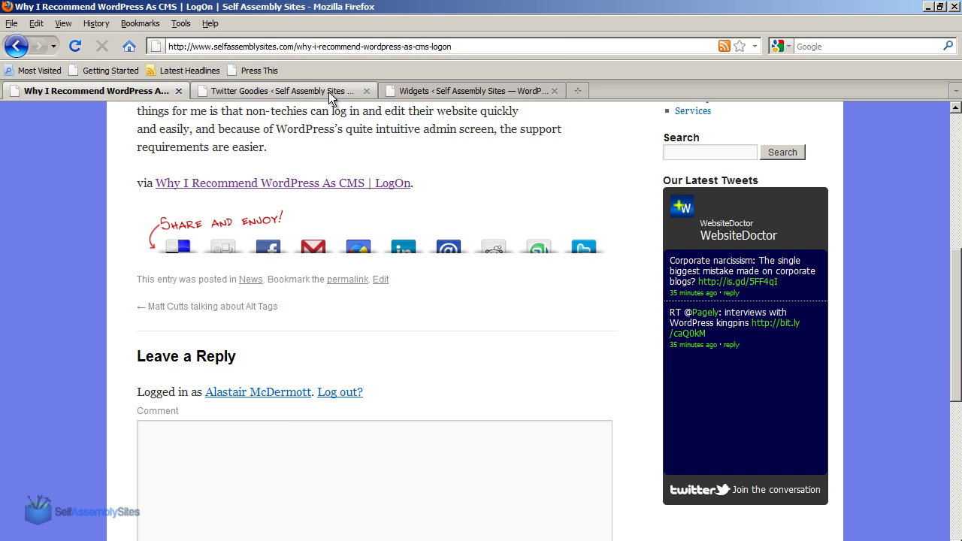
Replace the search widget's query 'omg' with 'ferrari' in Twitter Goodies settings.
left_click(329, 91)
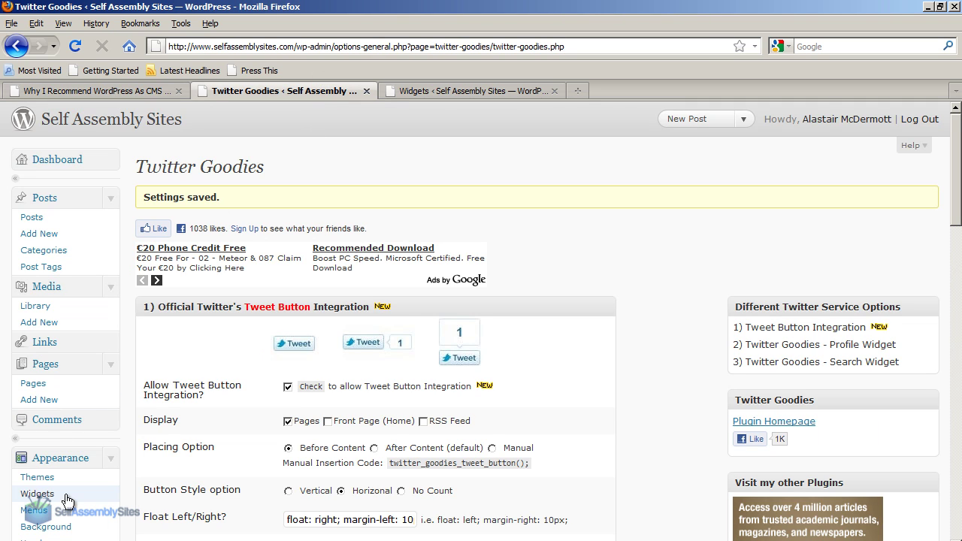
scroll(125, 477, "down", 5)
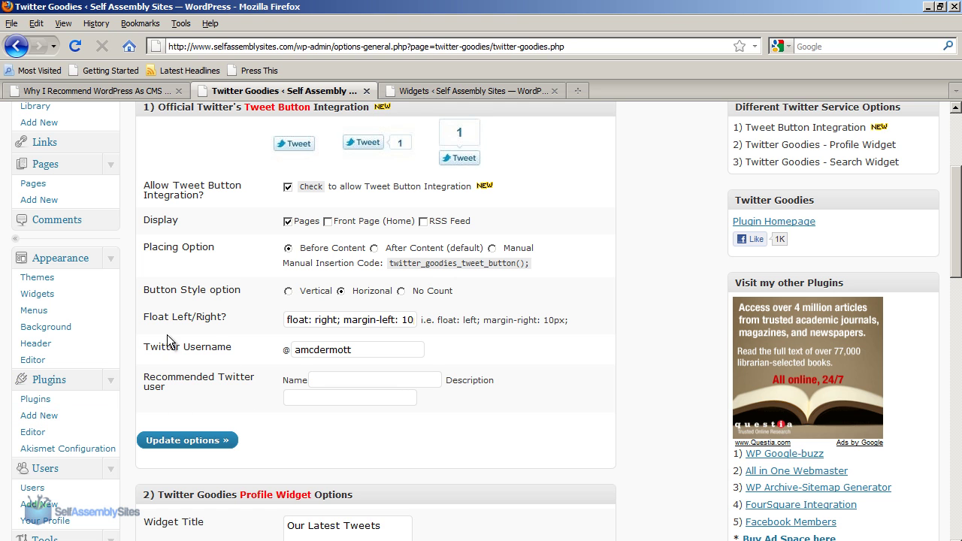
scroll(571, 420, "down", 5)
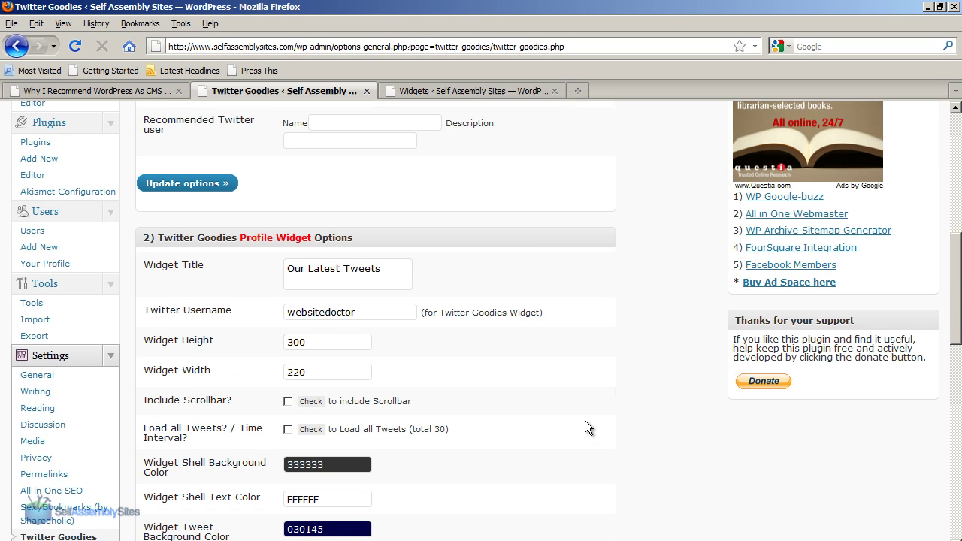
scroll(583, 420, "down", 10)
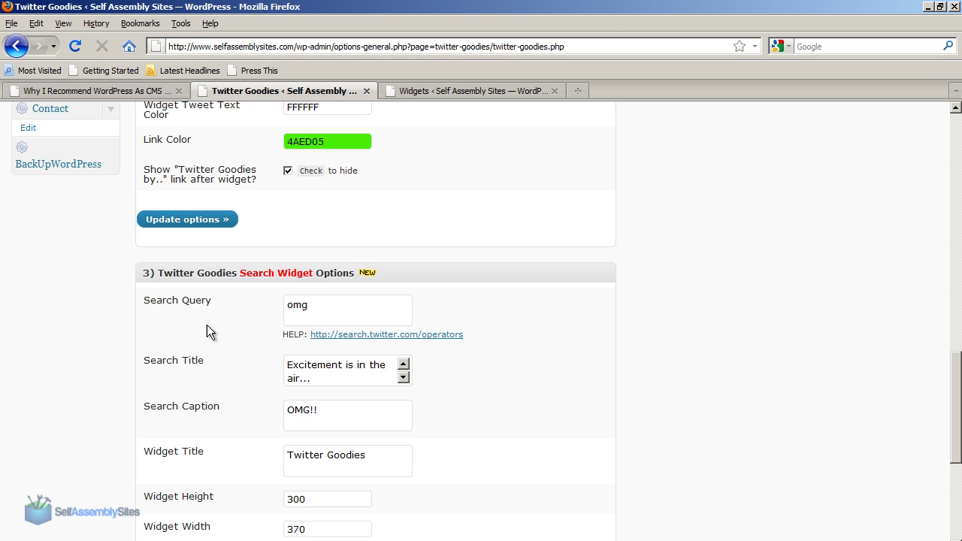
scroll(454, 404, "down", 4)
scroll(427, 226, "up", 2)
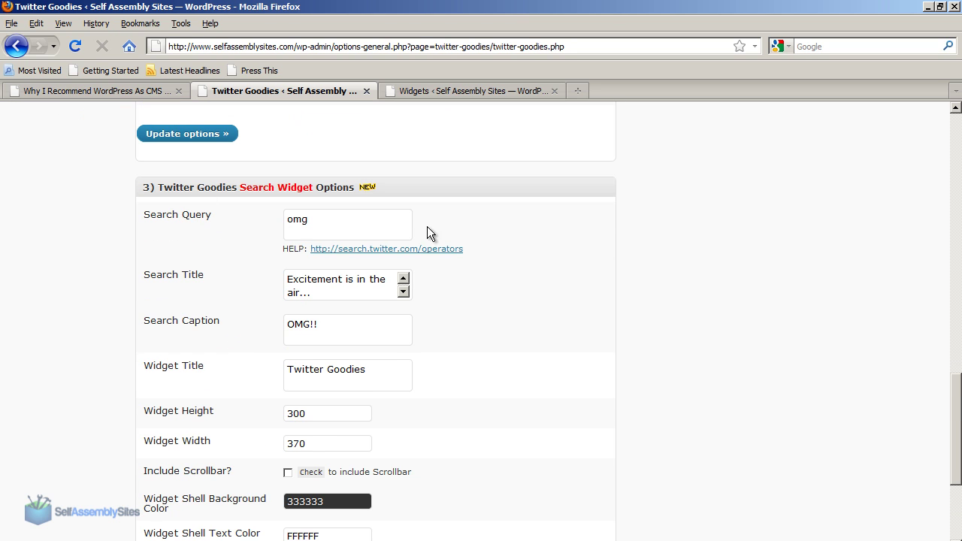
double_click(326, 218)
type("ferraris")
key("BackSpace")
left_click_drag(329, 217, 282, 218)
left_click(832, 337)
Set the search title to 'Search Title', delete the 'OMG!!' caption, and set widget title 'Widget Title'.
scroll(622, 331, "down", 3)
triple_click(327, 171)
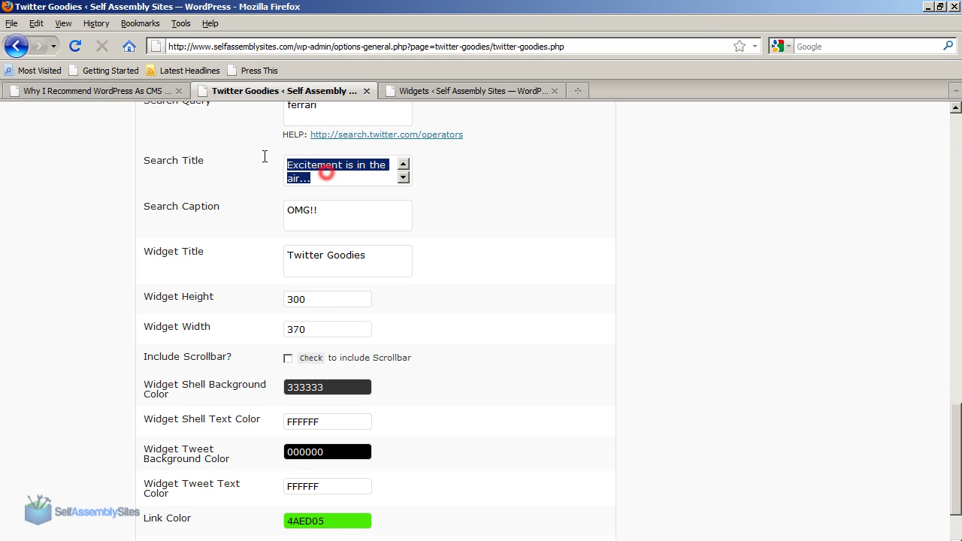
type("Search Title")
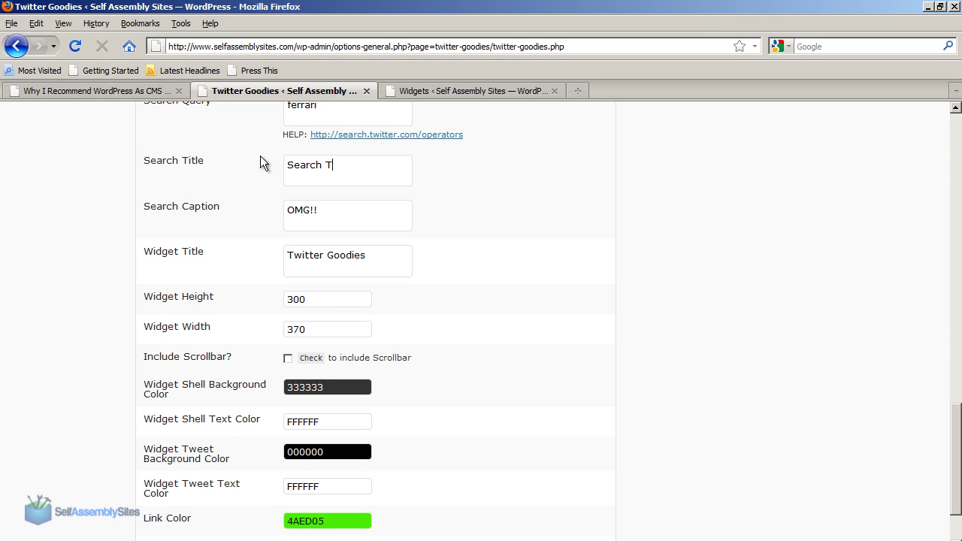
triple_click(323, 211)
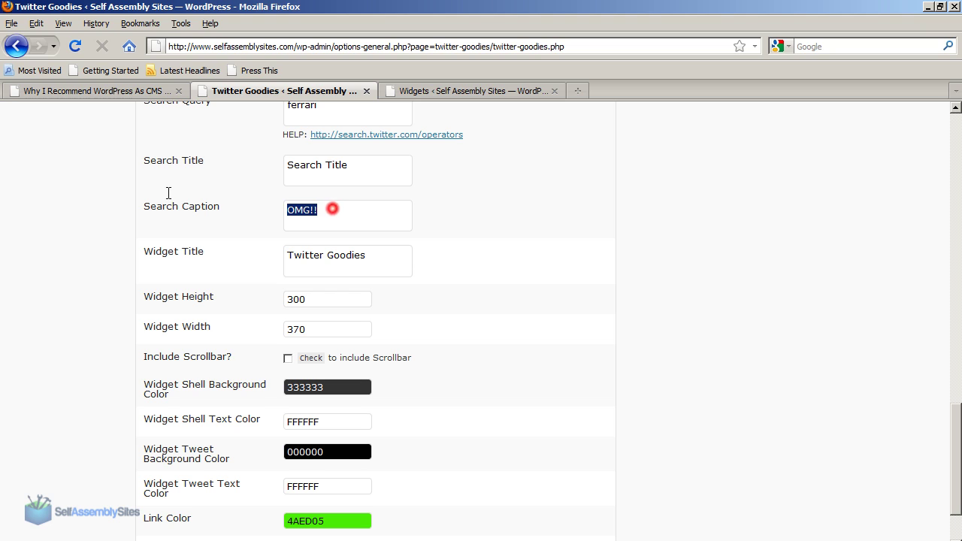
key("BackSpace")
triple_click(371, 270)
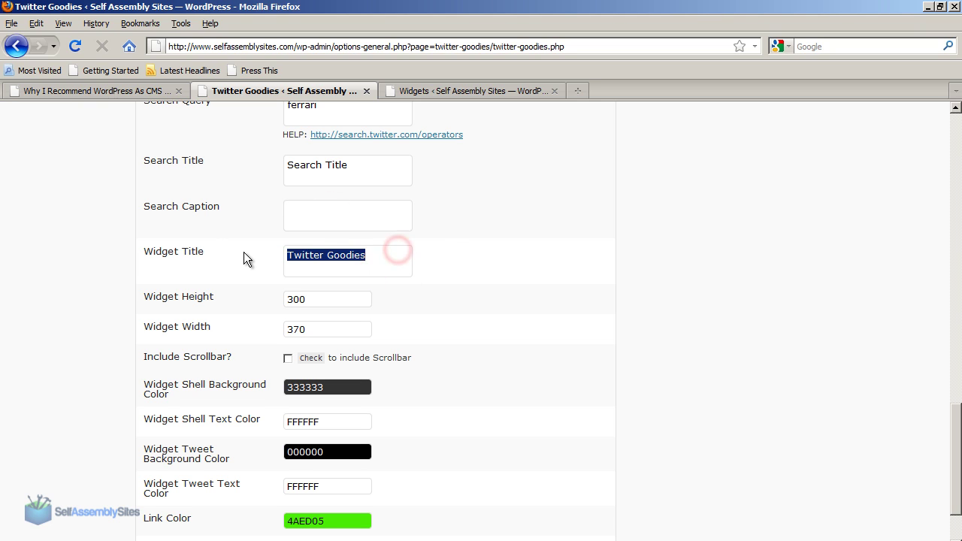
type("Widget Title")
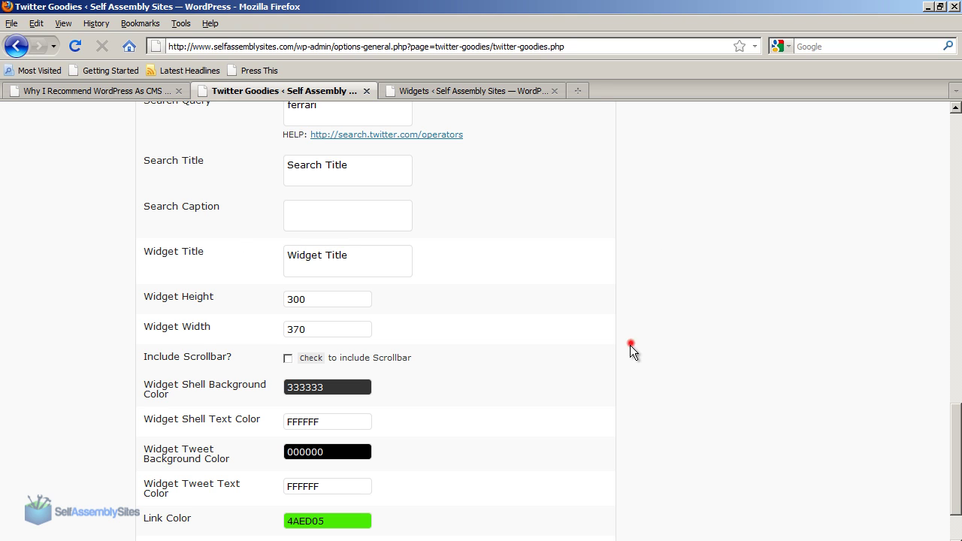
scroll(602, 353, "down", 2)
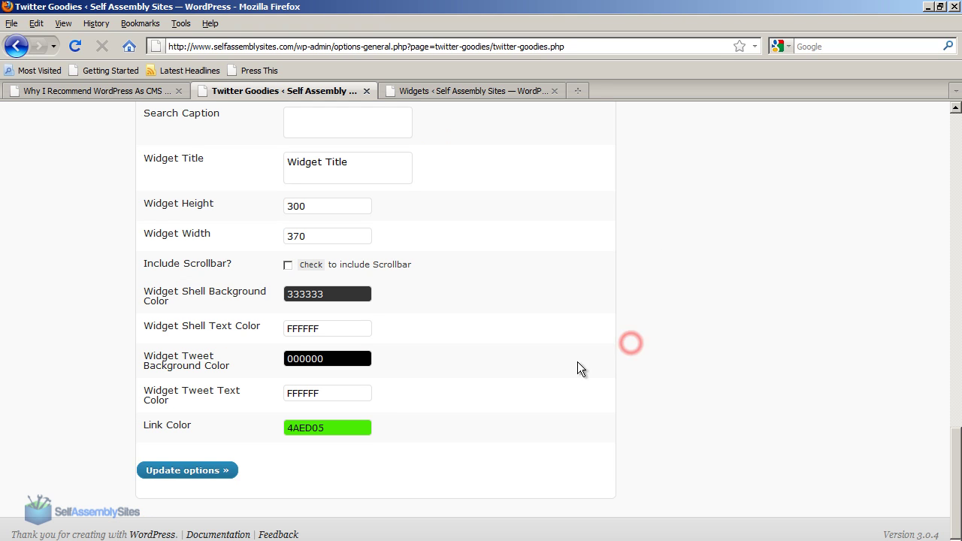
Save the search options and add Twitter Goodies - Search Widget to the Primary Widget Area.
left_click(161, 475)
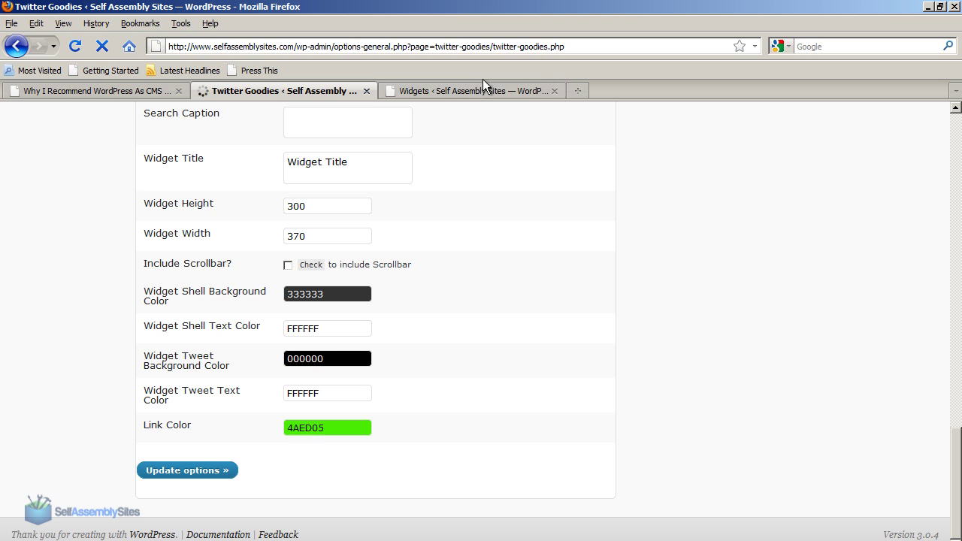
key("ctrl+Tab")
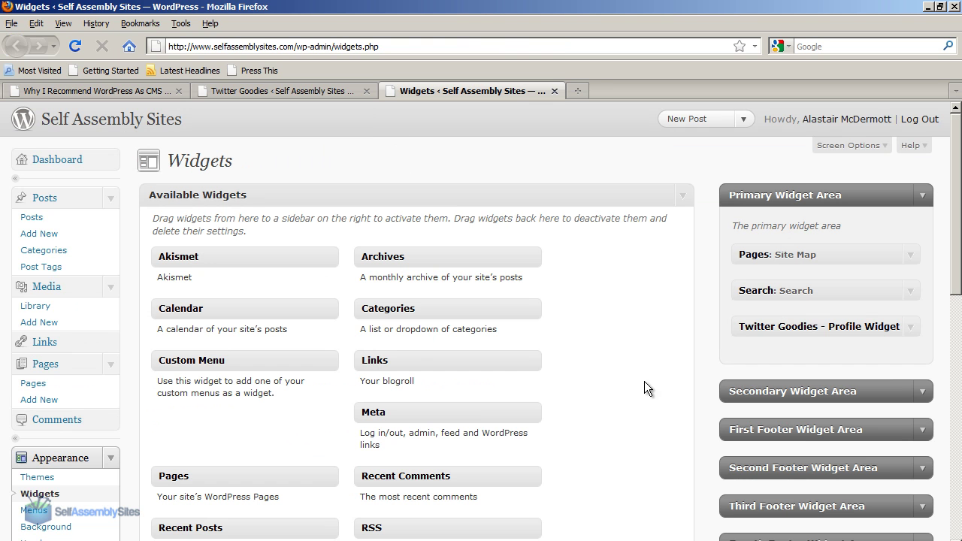
scroll(957, 212, "down", 4)
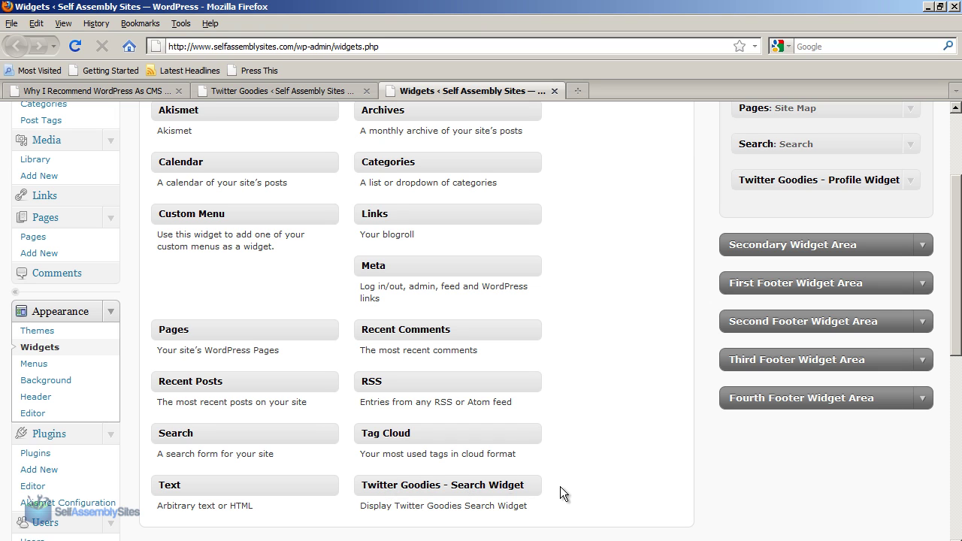
left_click_drag(422, 487, 805, 208)
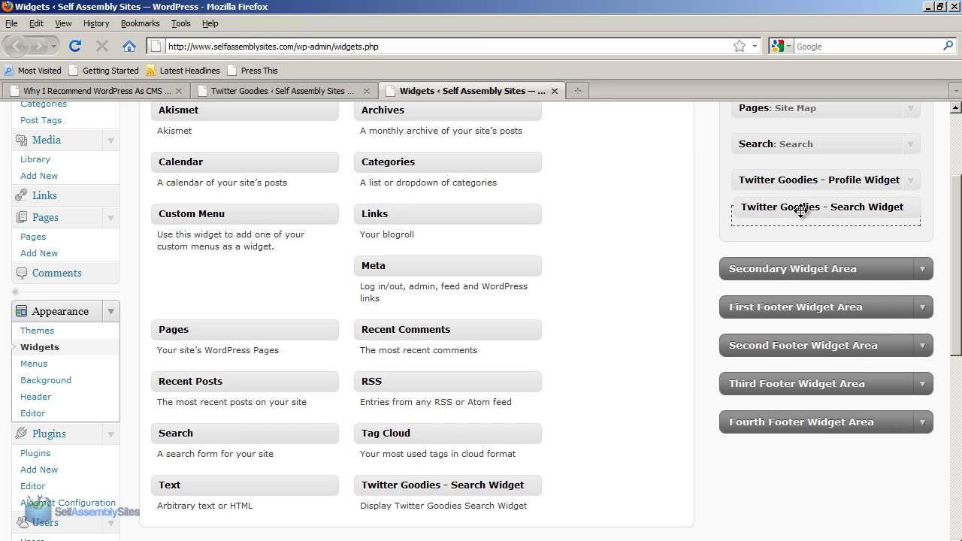
left_click(888, 342)
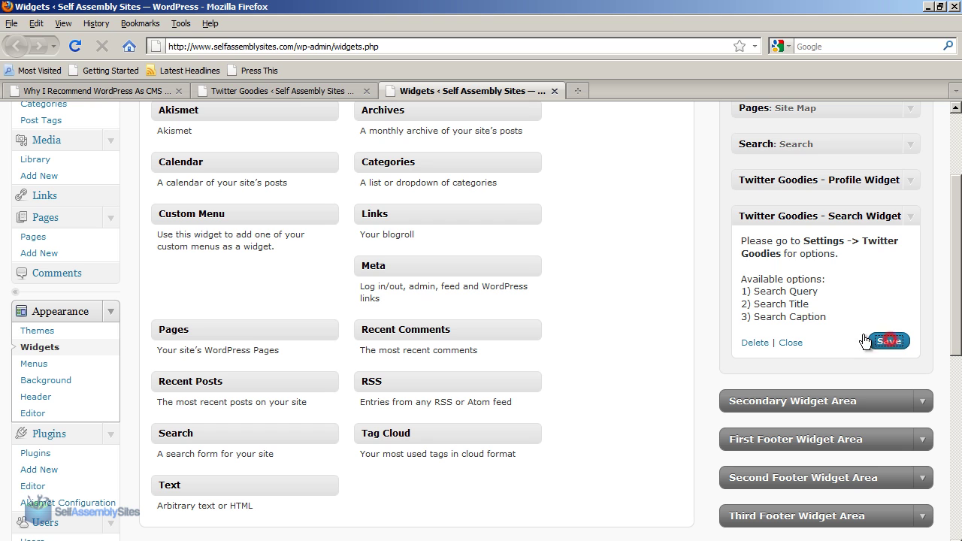
left_click(155, 89)
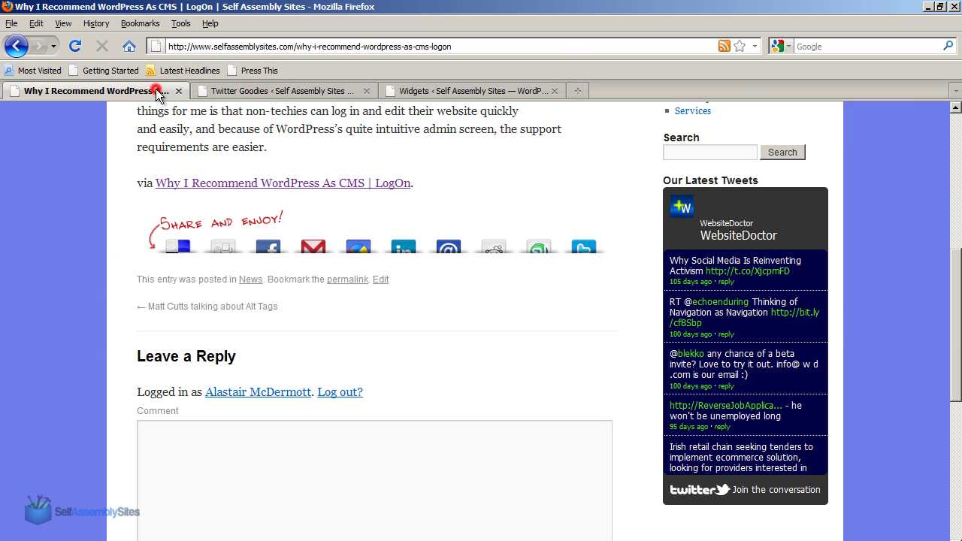
Reload the post, scroll to the new 'Widget Title' ferrari search widget, then return to settings.
left_click(78, 46)
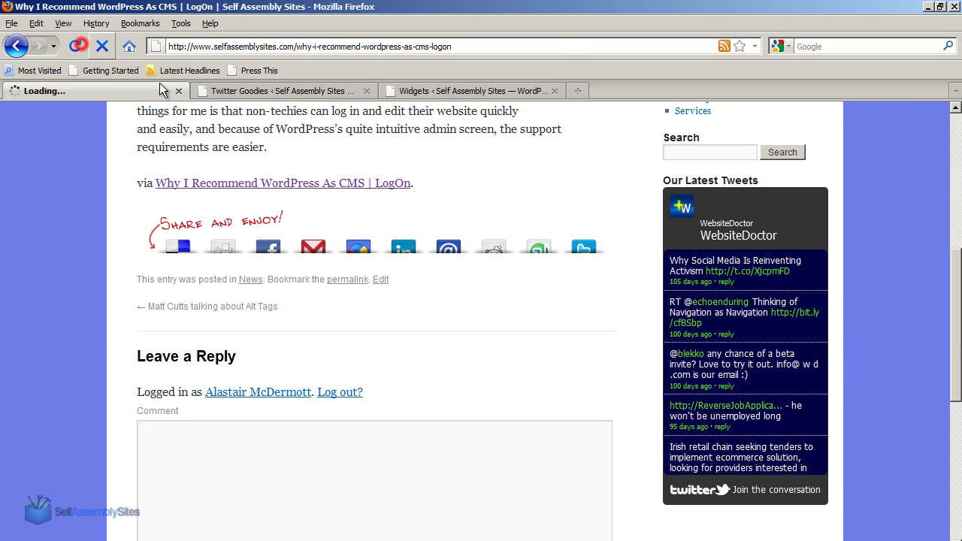
left_click(954, 170)
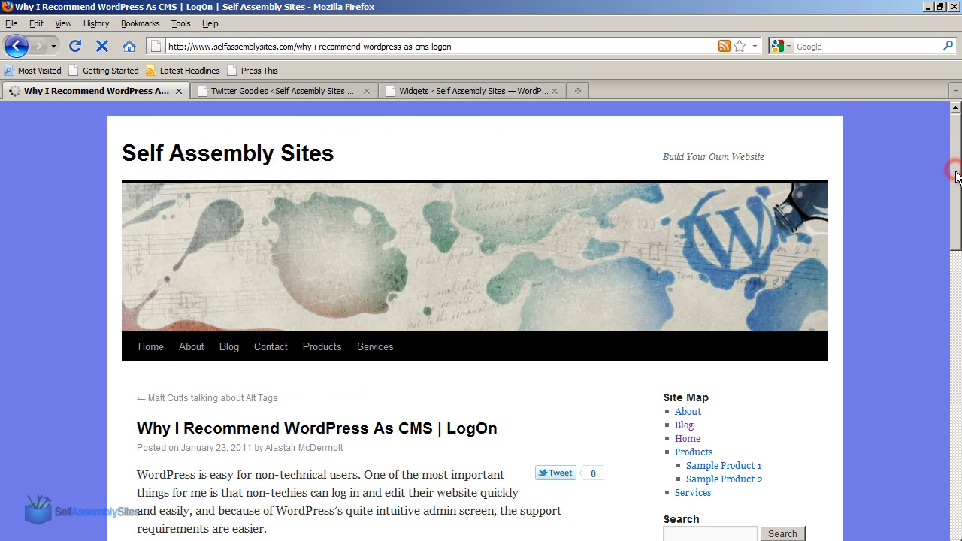
left_click_drag(954, 167, 923, 405)
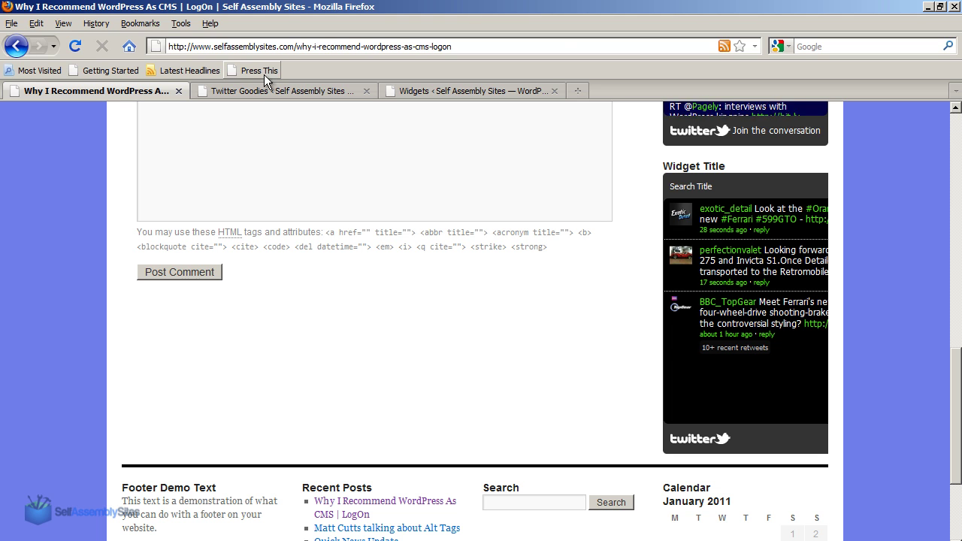
left_click(278, 90)
Give the search widget width 220 and tweet background 0E0640, save, and reload the post.
double_click(300, 378)
type("220")
scroll(526, 405, "down", 2)
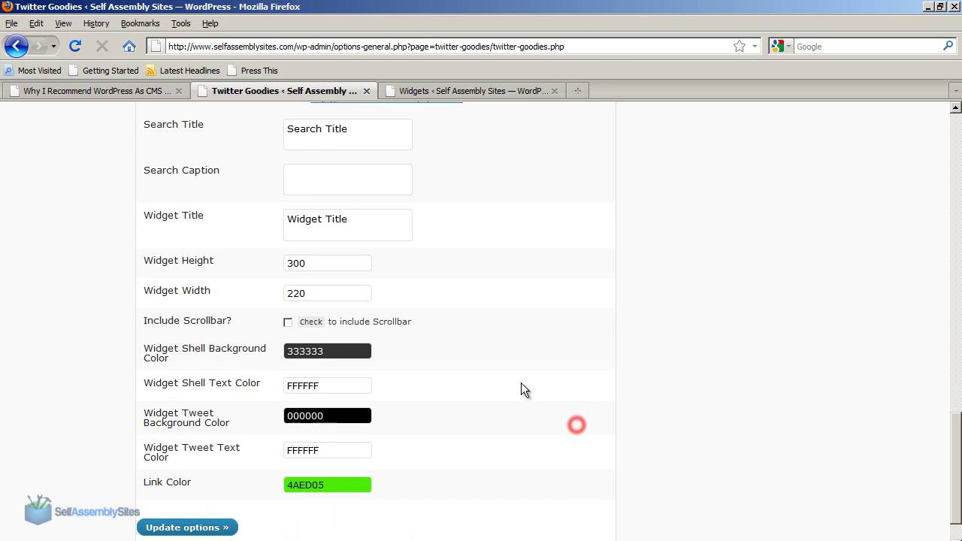
scroll(521, 383, "down", 1)
left_click(335, 359)
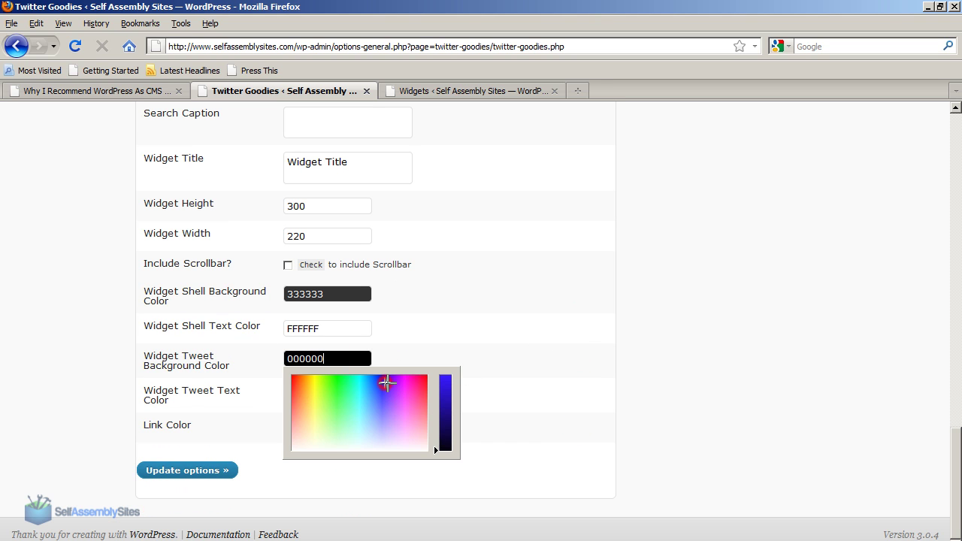
left_click(444, 431)
left_click(189, 471)
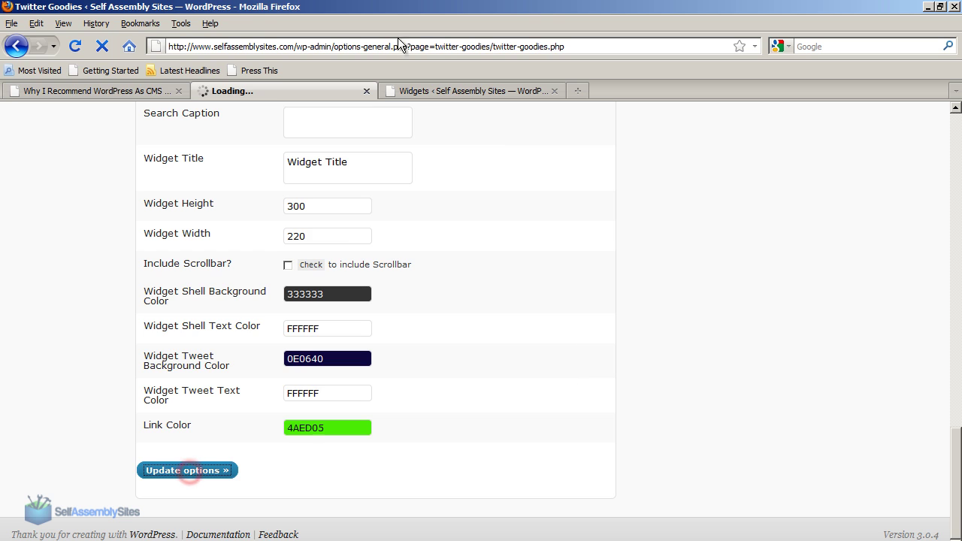
left_click(120, 89)
left_click(75, 46)
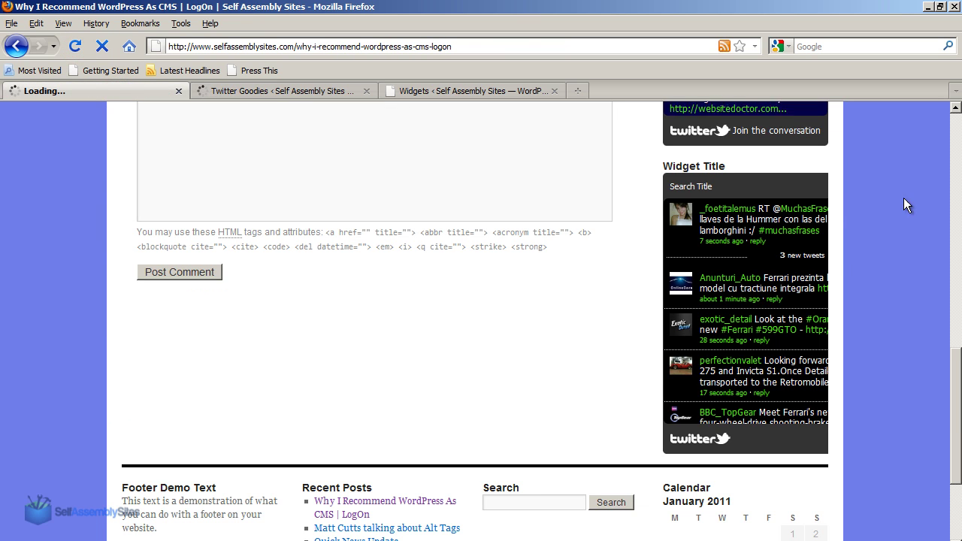
Scroll down to inspect the narrower navy ferrari search widget, then scroll back to the top.
scroll(920, 338, "down", 2)
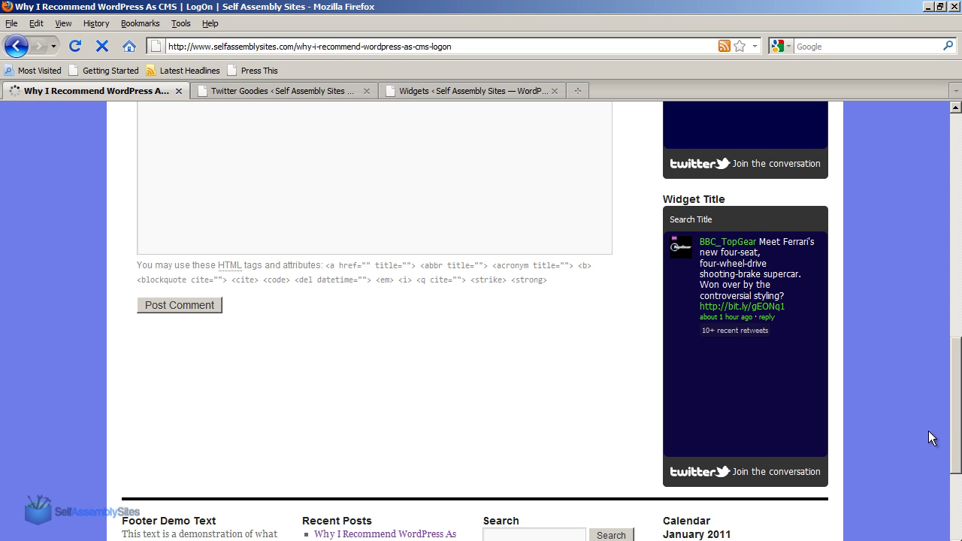
mouse_move(954, 418)
left_mouse_down()
mouse_move(956, 325)
mouse_move(955, 426)
left_mouse_up()
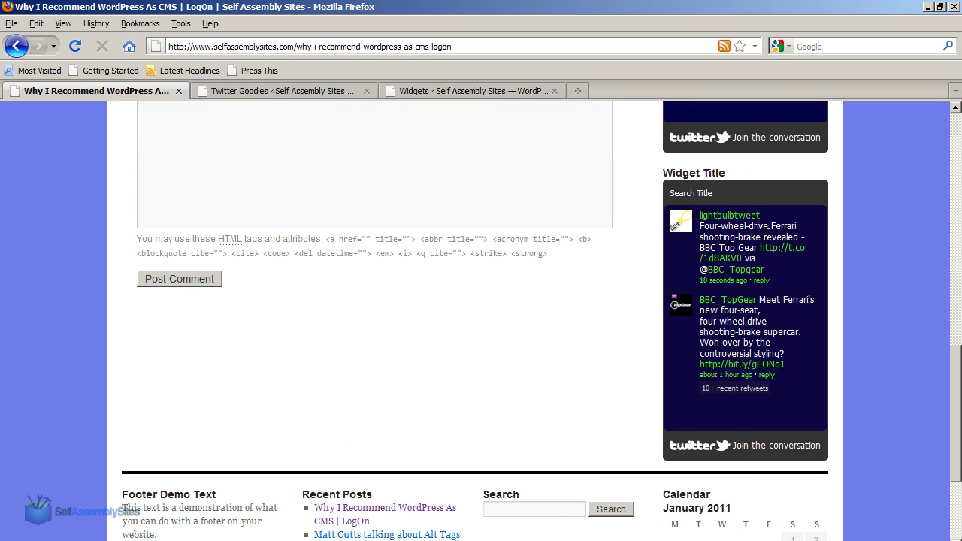
mouse_move(958, 370)
left_mouse_down()
mouse_move(945, 248)
mouse_move(957, 369)
left_mouse_up()
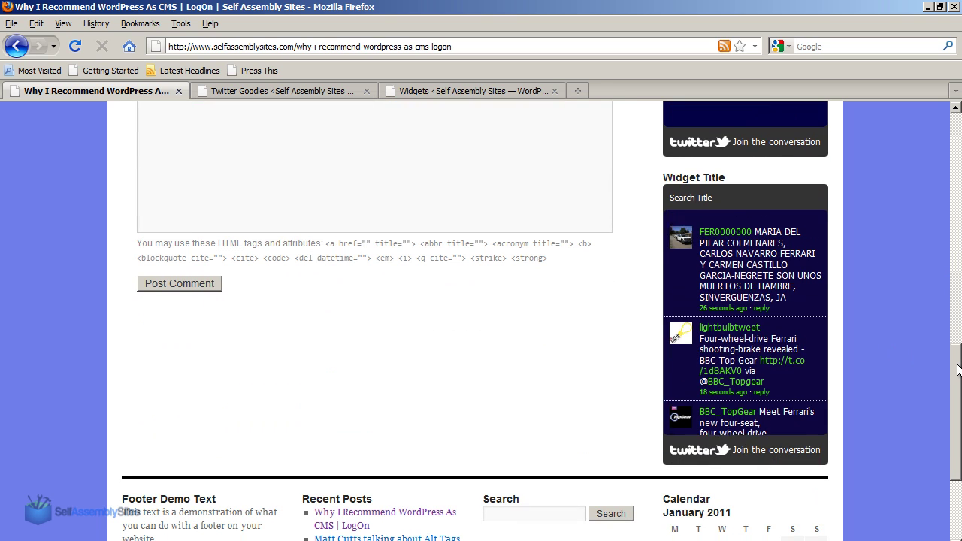
left_click_drag(958, 369, 958, 137)
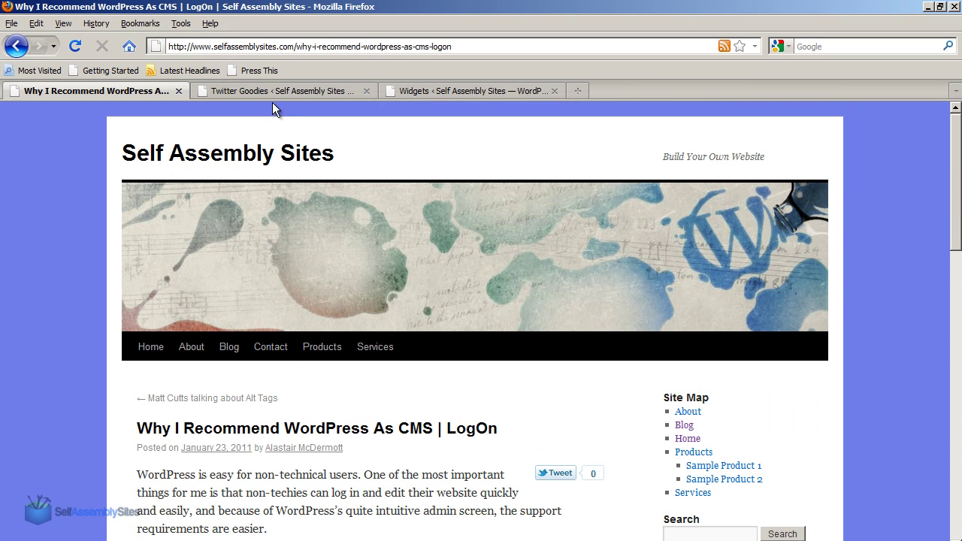